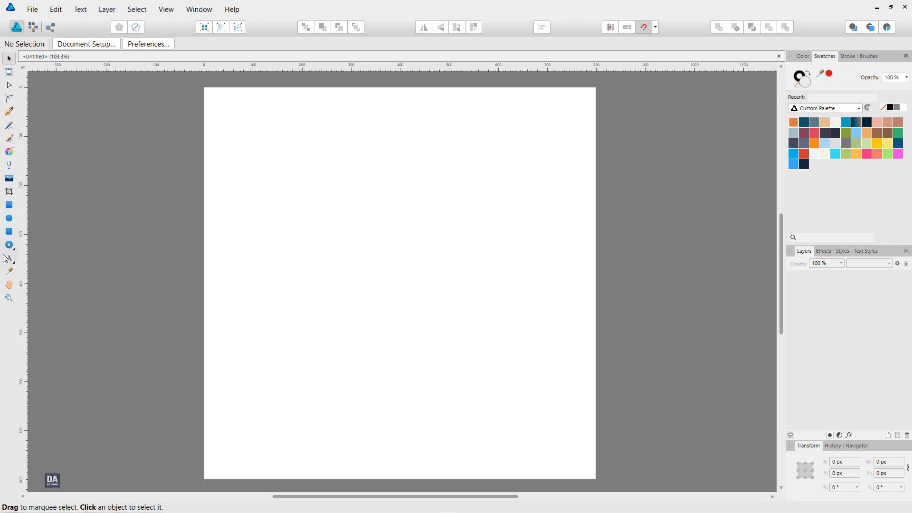
Step: Draw a six-sided polygon about 360 px wide from the centre of the page
left_click(12, 248)
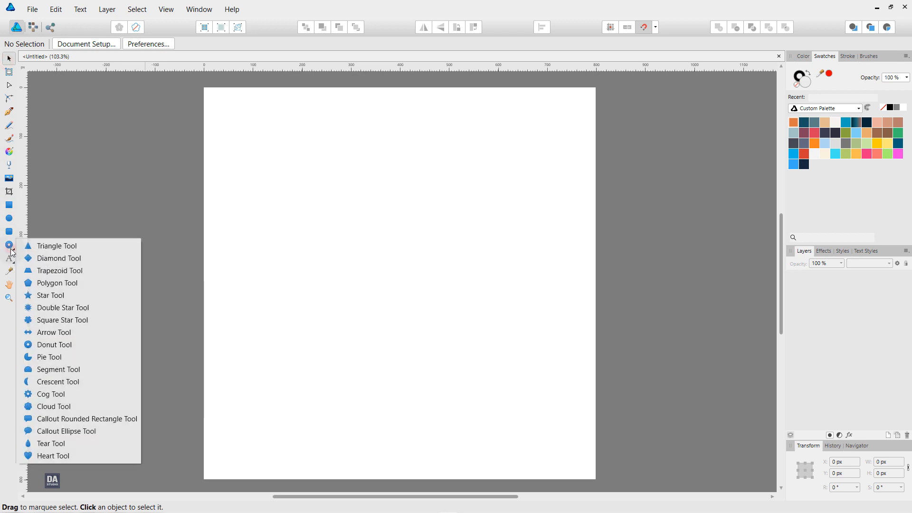
left_click(55, 286)
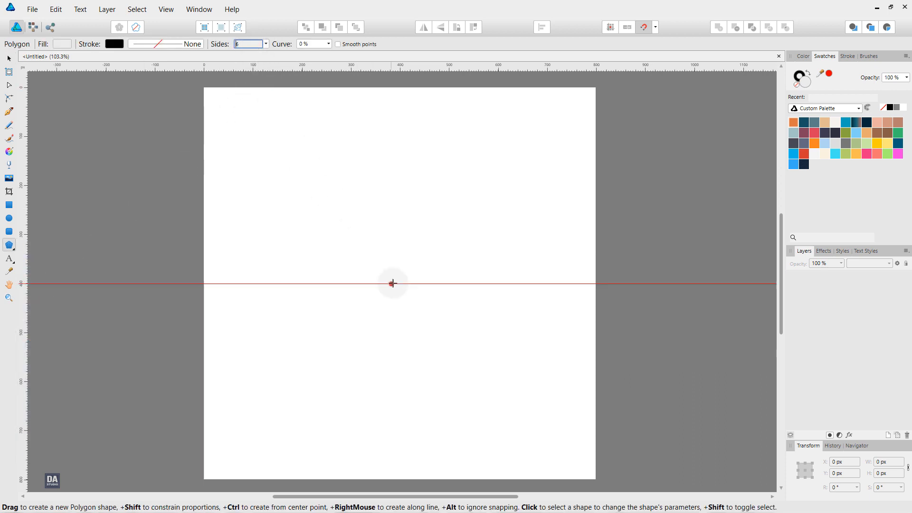
left_click_drag(400, 283, 504, 370)
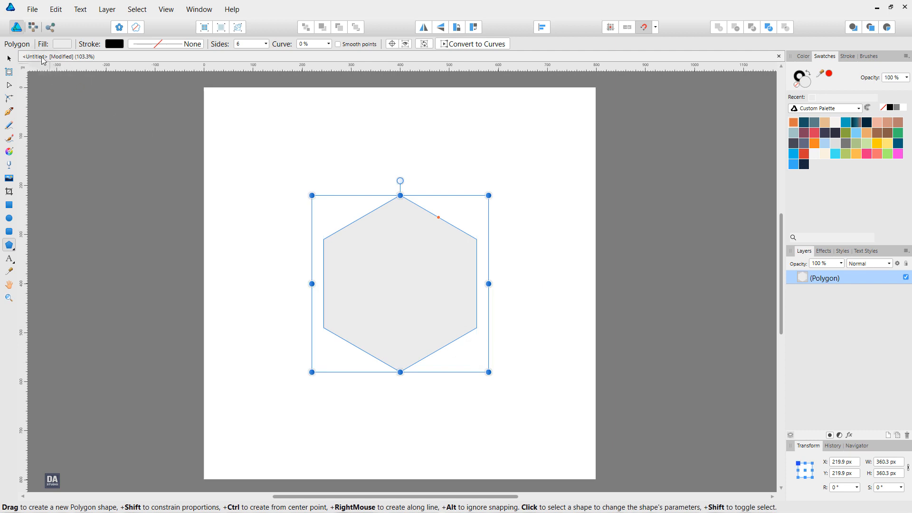
Step: Enlarge the hexagon proportionally around its centre to about 433 px wide
left_click(7, 59)
scroll(418, 268, "up", 3)
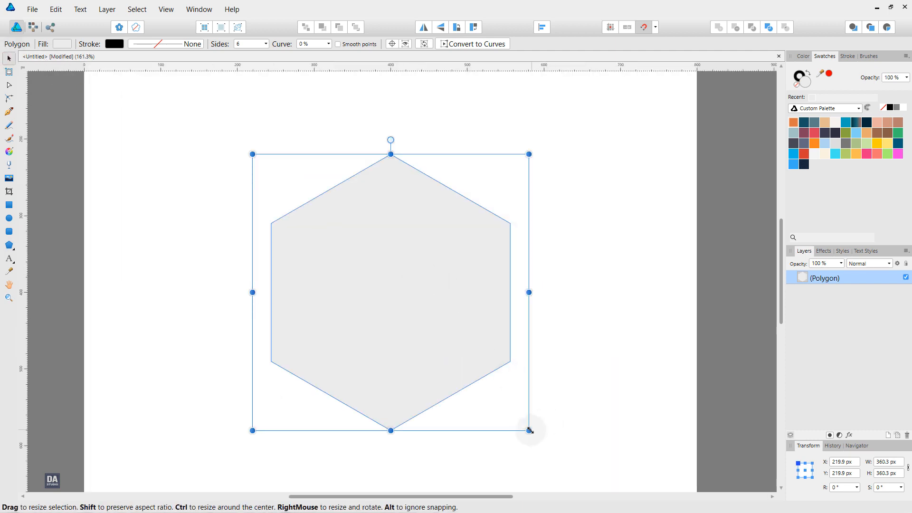
left_click_drag(529, 430, 580, 431)
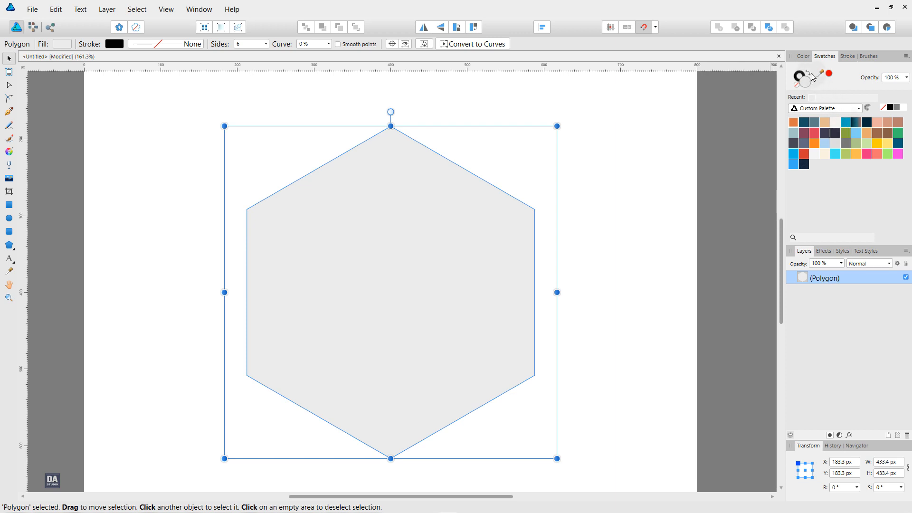
Step: Remove the hexagon's fill and give it a 0.6 pt black stroke
left_click(796, 86)
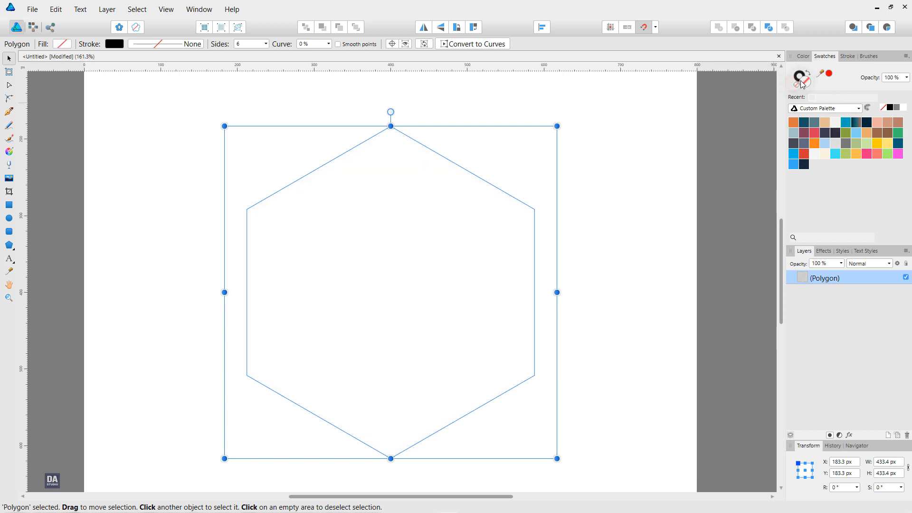
left_click(849, 56)
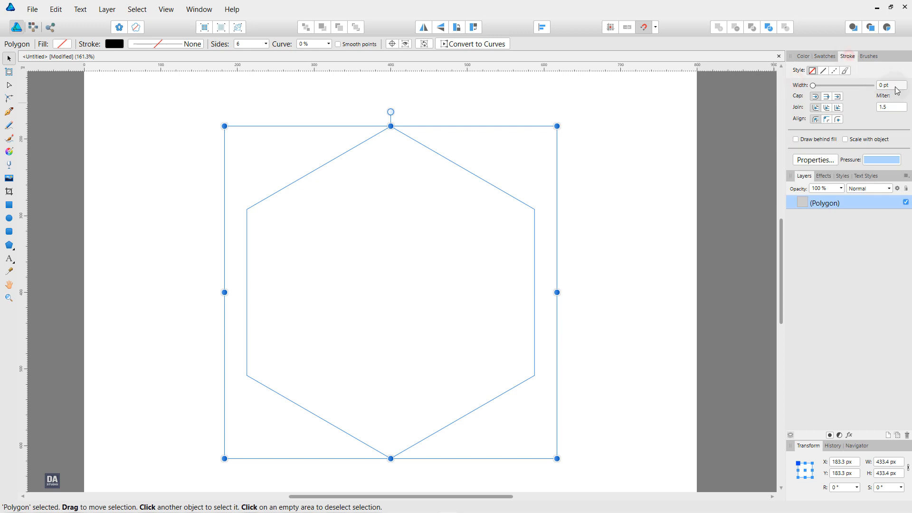
scroll(893, 88, "up", 3)
scroll(897, 90, "up", 3)
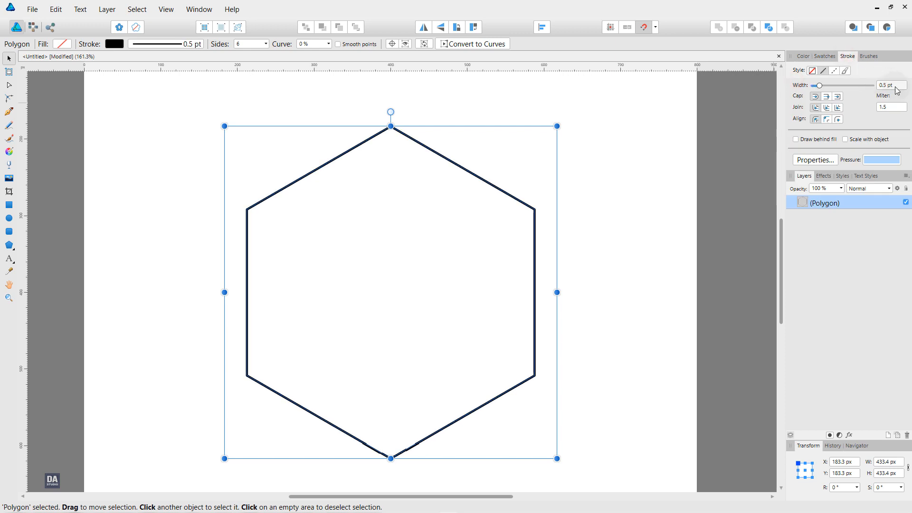
left_click(647, 187)
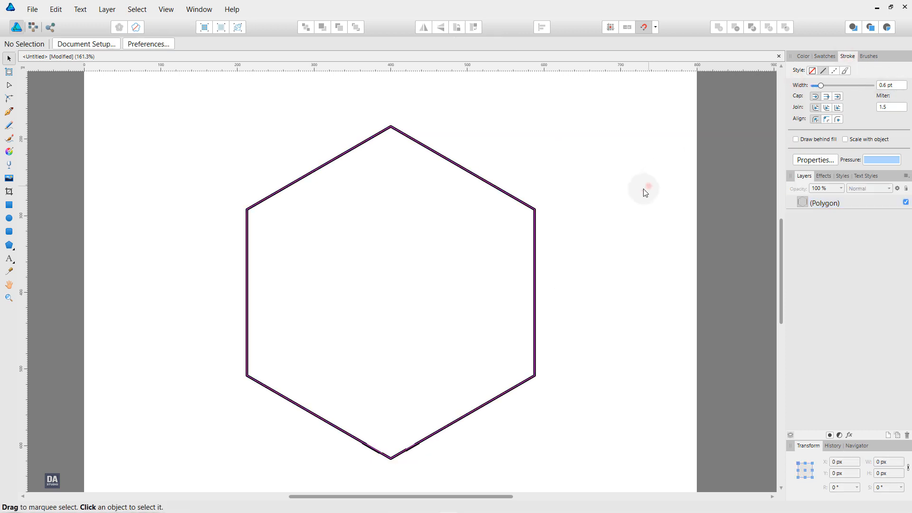
left_click(534, 256)
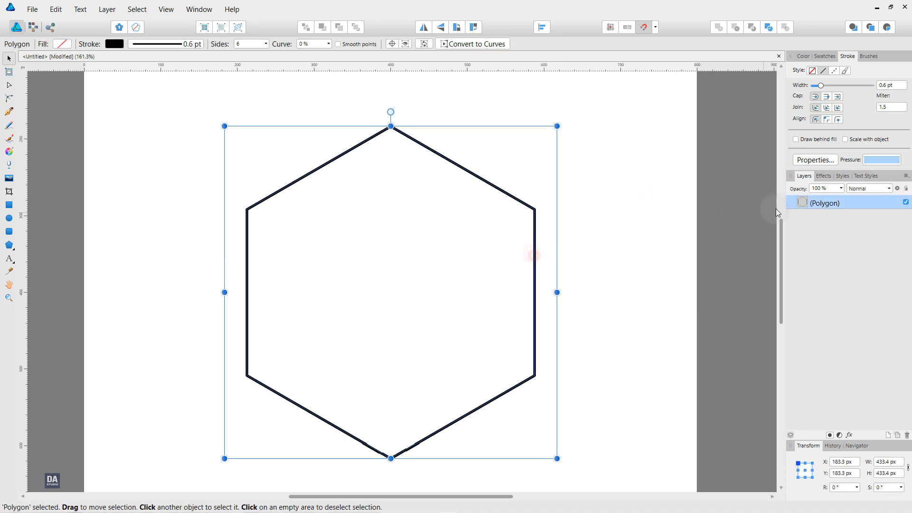
Step: Duplicate the hexagon and shrink the copy around its centre to about 246 px wide
right_click(825, 204)
left_click(808, 294)
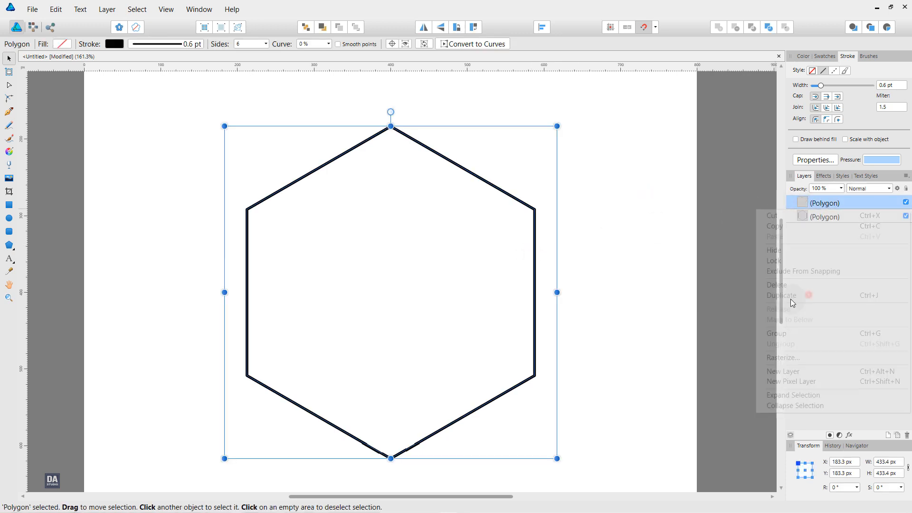
left_click_drag(558, 459, 481, 390)
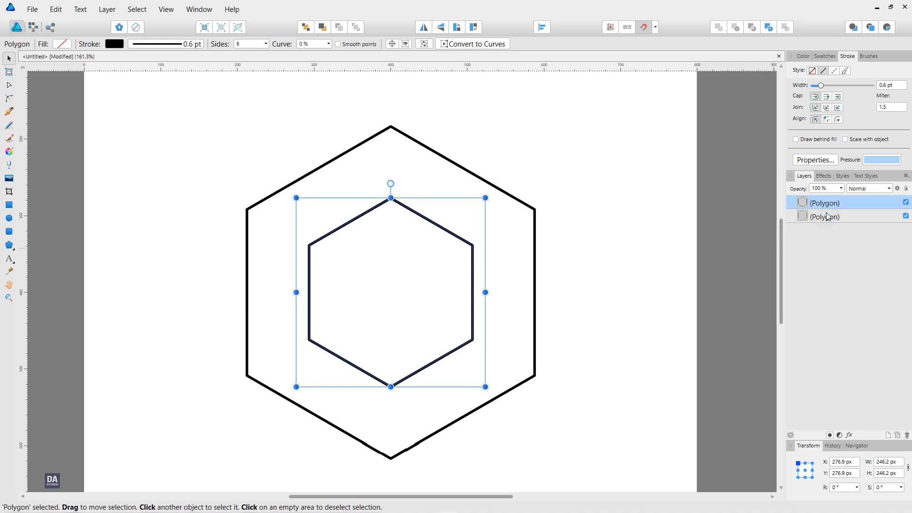
Step: Duplicate the inner hexagon and shrink the copy around its centre to form a small third hexagon
right_click(845, 204)
left_click(822, 295)
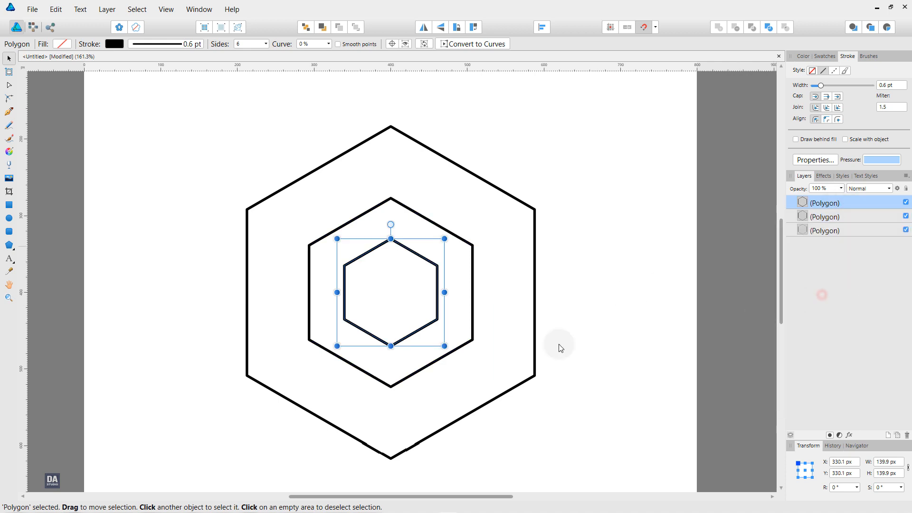
left_click_drag(443, 346, 421, 338)
left_click(640, 315)
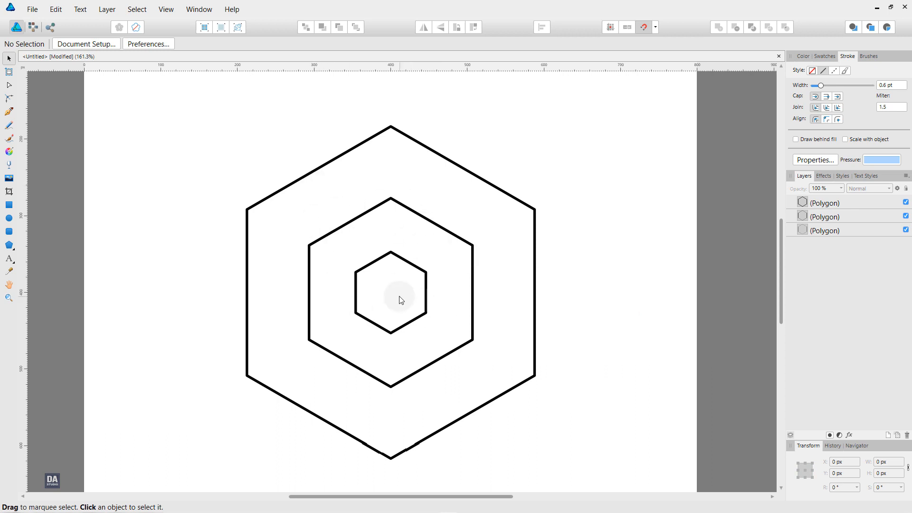
scroll(399, 297, "up", 1)
mouse_move(396, 310)
left_mouse_down()
mouse_move(405, 296)
mouse_move(389, 301)
left_mouse_up()
key("space")
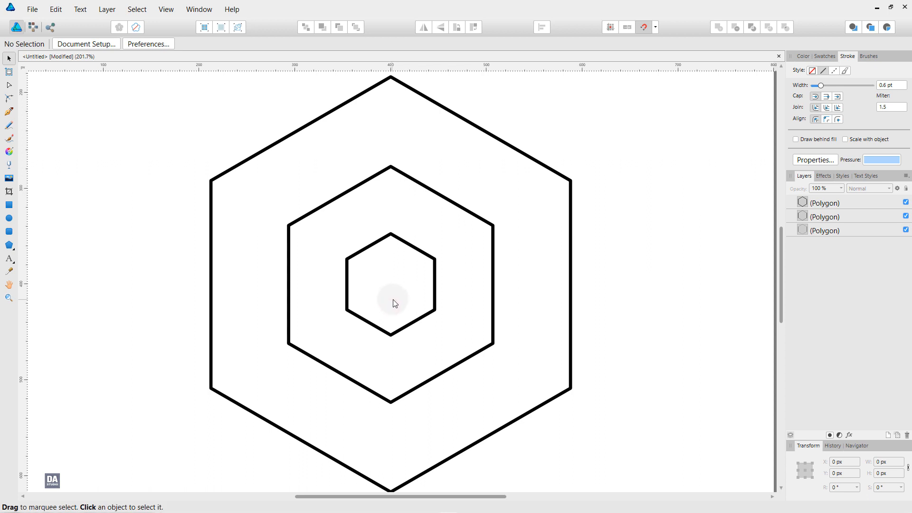
scroll(394, 302, "down", 2)
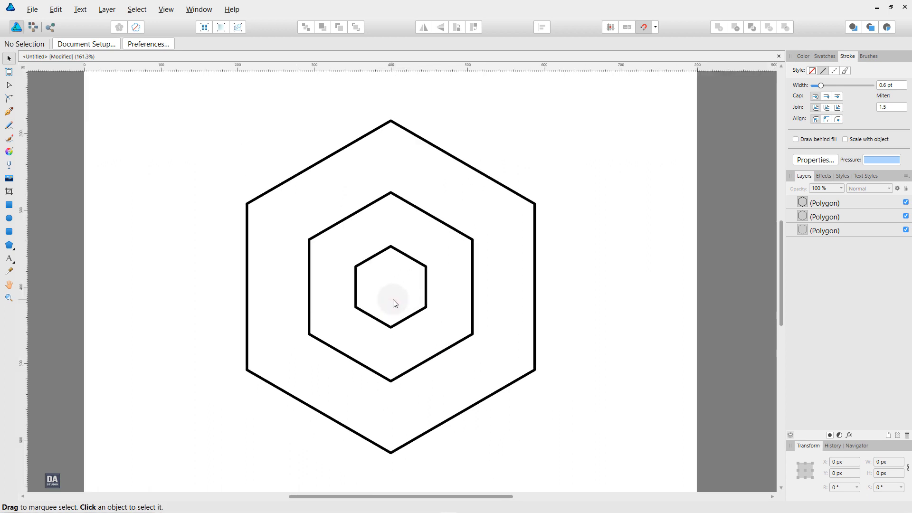
left_click_drag(380, 293, 399, 288)
key("ctrl+space")
left_click(391, 288)
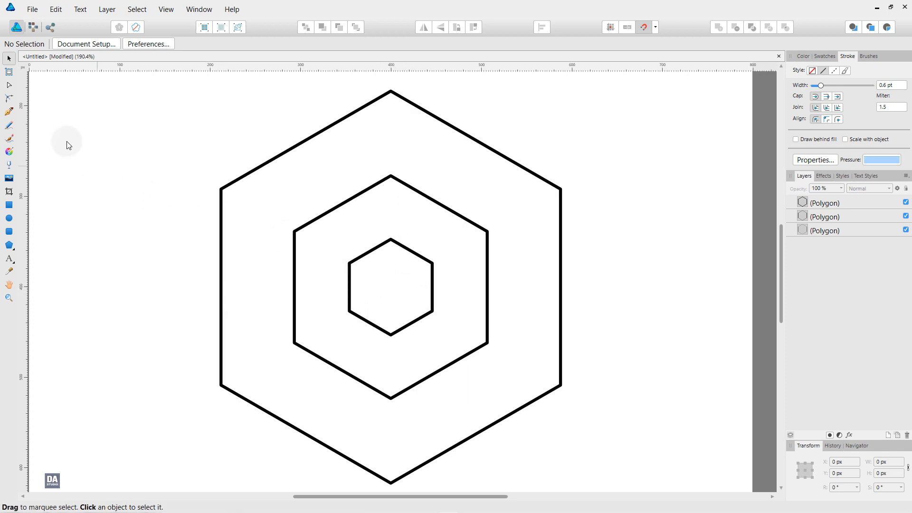
Step: Draw a closed chevron without stroke using the Pen tool, following the upper corners of the outer and middle hexagons
left_click(9, 112)
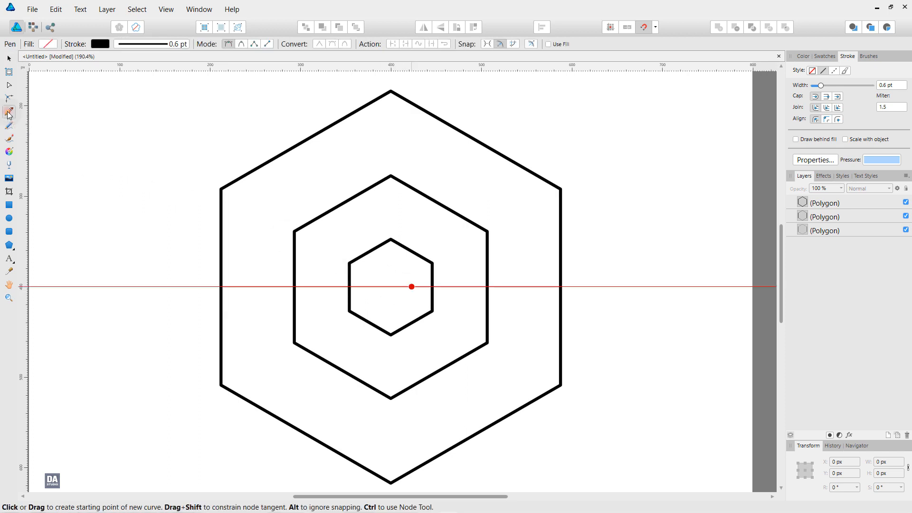
left_click(822, 57)
left_click(798, 86)
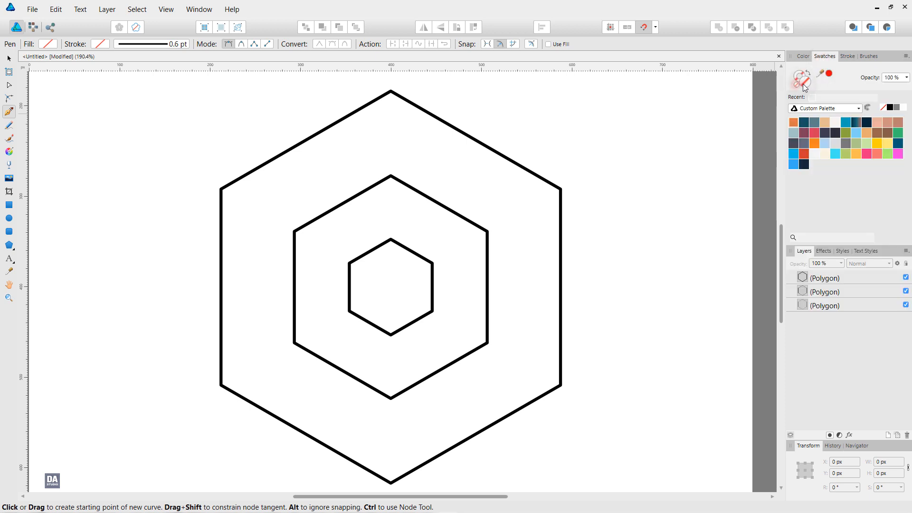
left_click(877, 125)
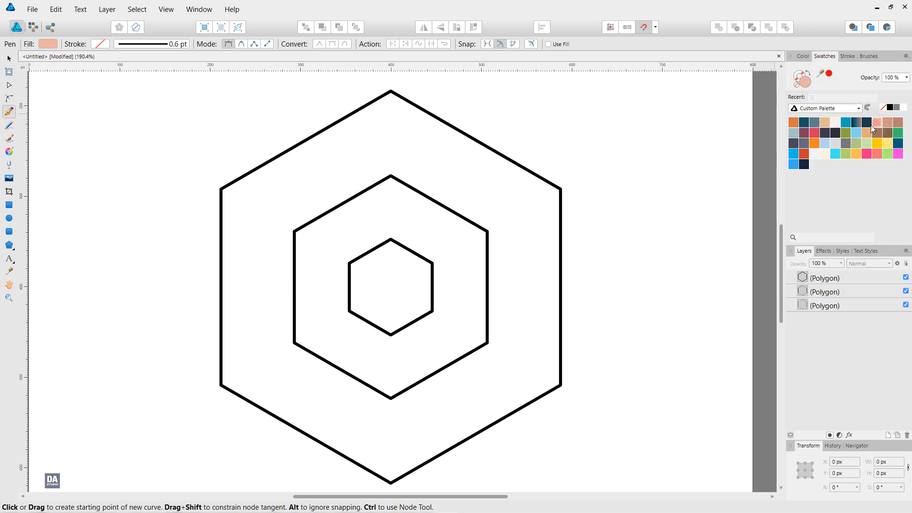
left_click(221, 190)
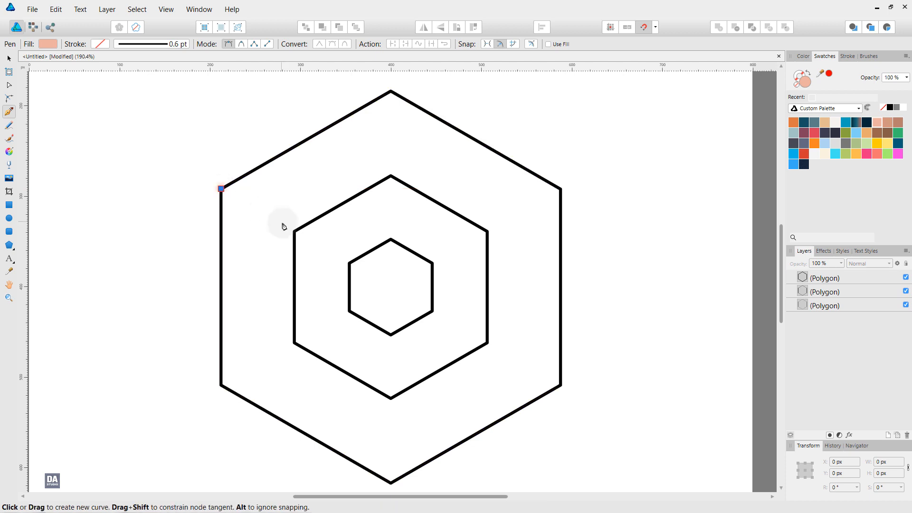
left_click(295, 231)
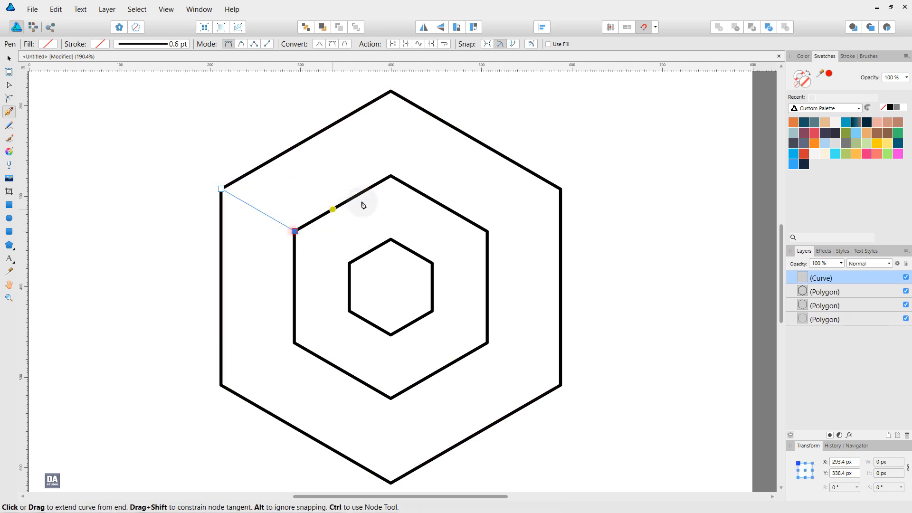
left_click(391, 176)
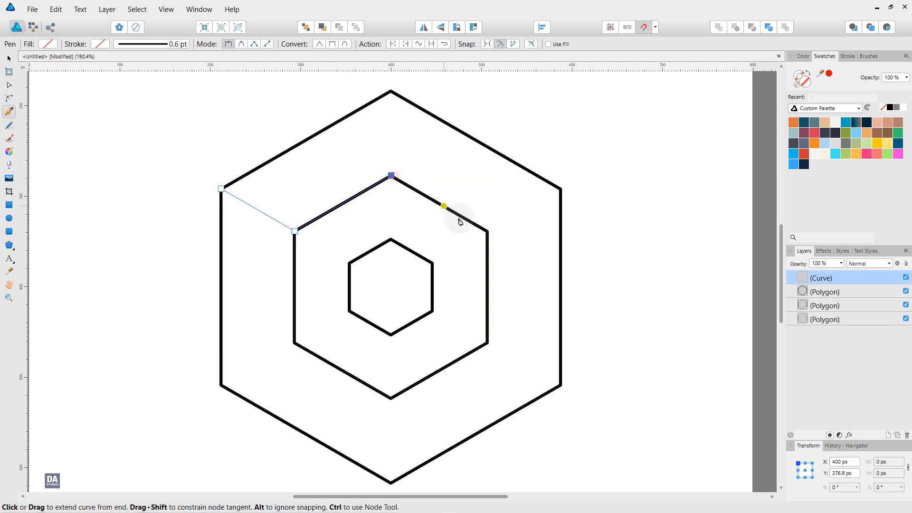
left_click(488, 232)
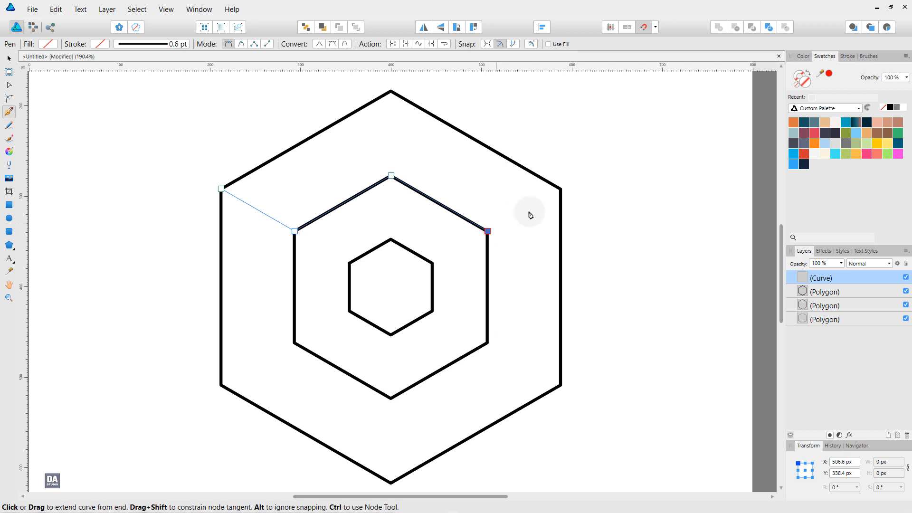
left_click(560, 188)
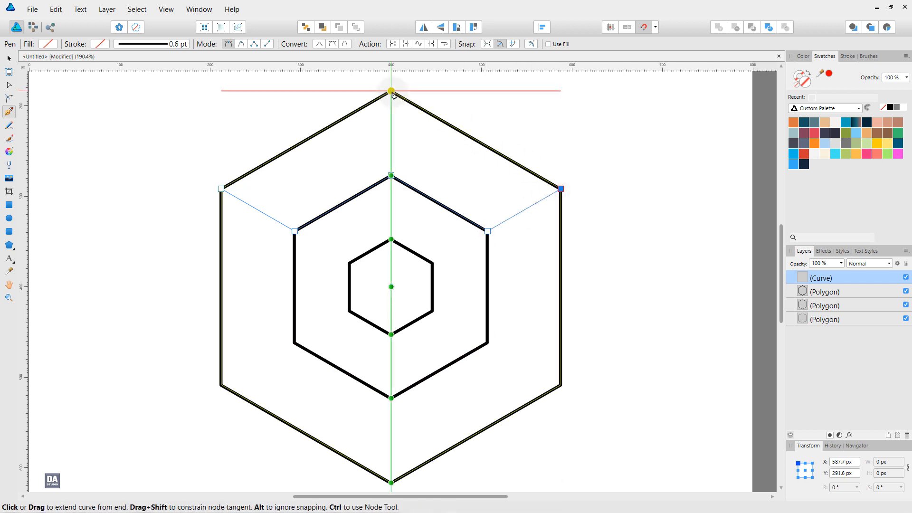
left_click(391, 91)
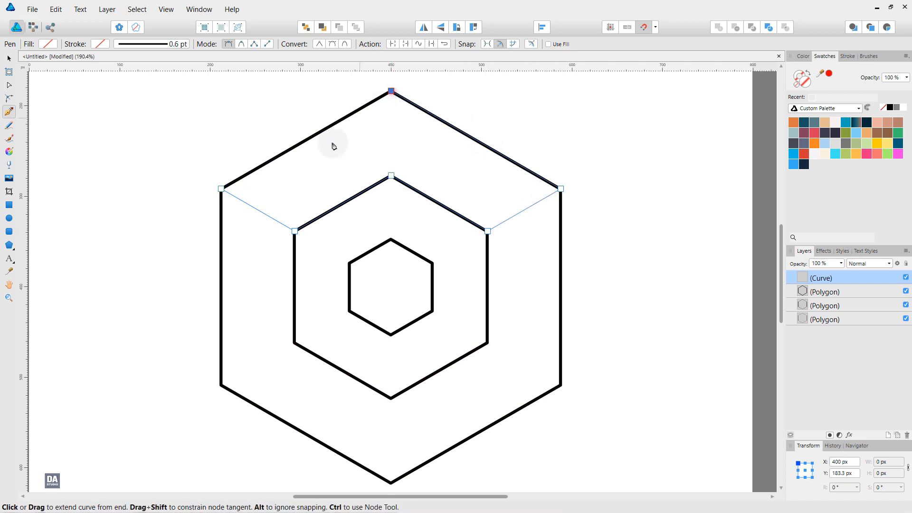
left_click(221, 189)
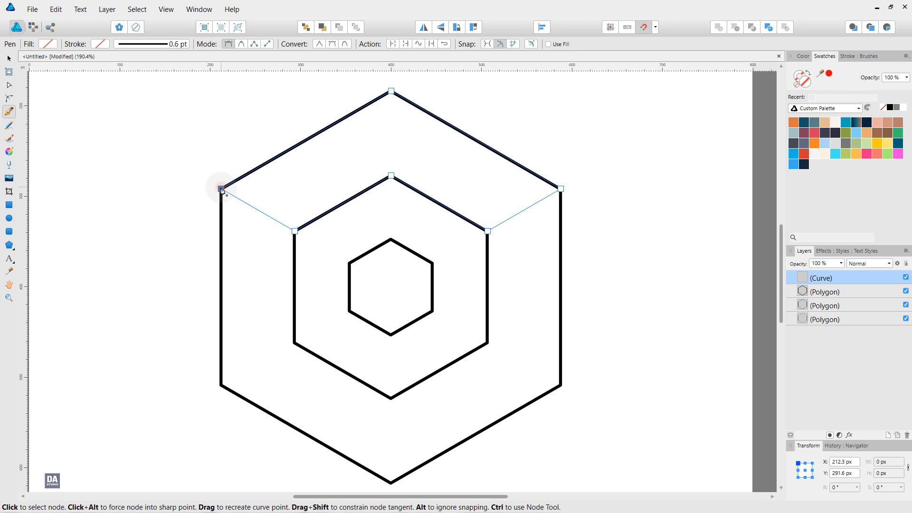
Step: Fill the chevron with the light salmon swatch and deselect it
left_click(878, 122)
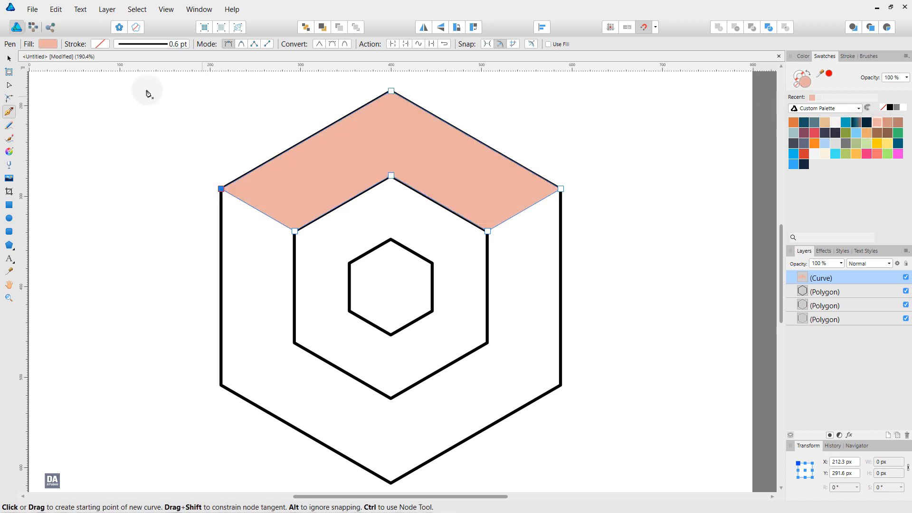
left_click(10, 59)
left_click(90, 139)
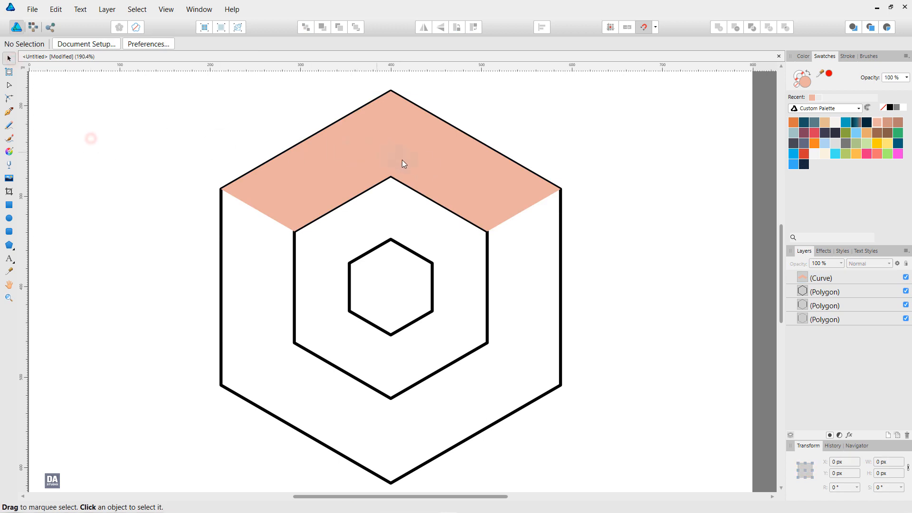
left_click_drag(443, 174, 463, 284)
key("ctrl+z")
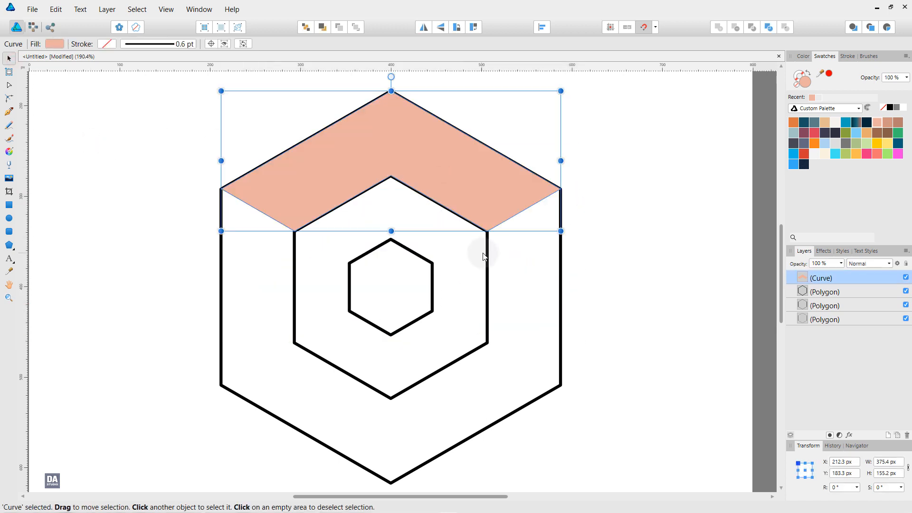
left_click(483, 257)
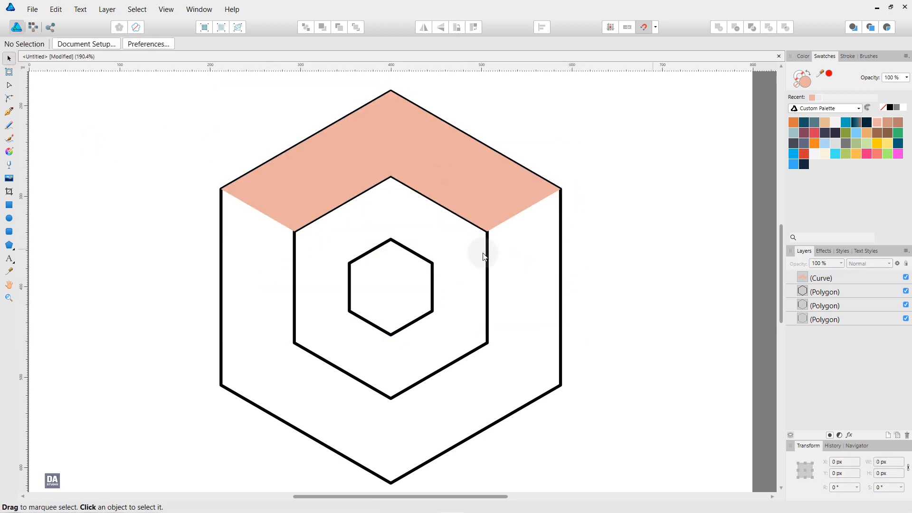
Step: Duplicate the salmon chevron
left_click(475, 204)
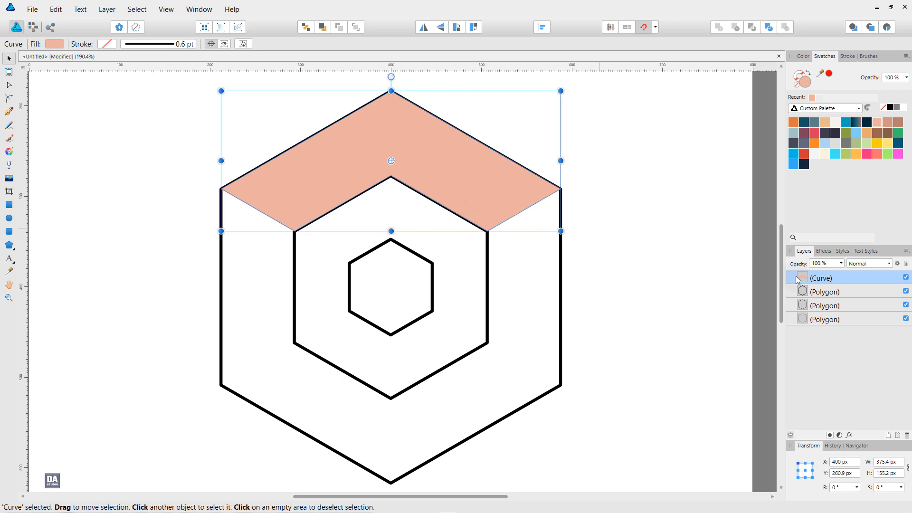
right_click(851, 278)
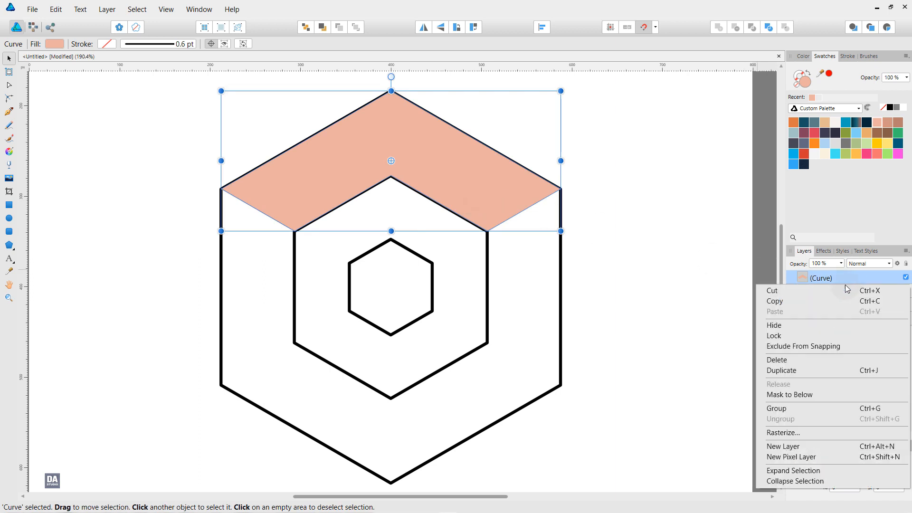
left_click(828, 369)
Step: Move the transform origin of the chevron copy to the shared centre of the hexagons at X 400 px, Y 400 px
scroll(397, 204, "down", 1)
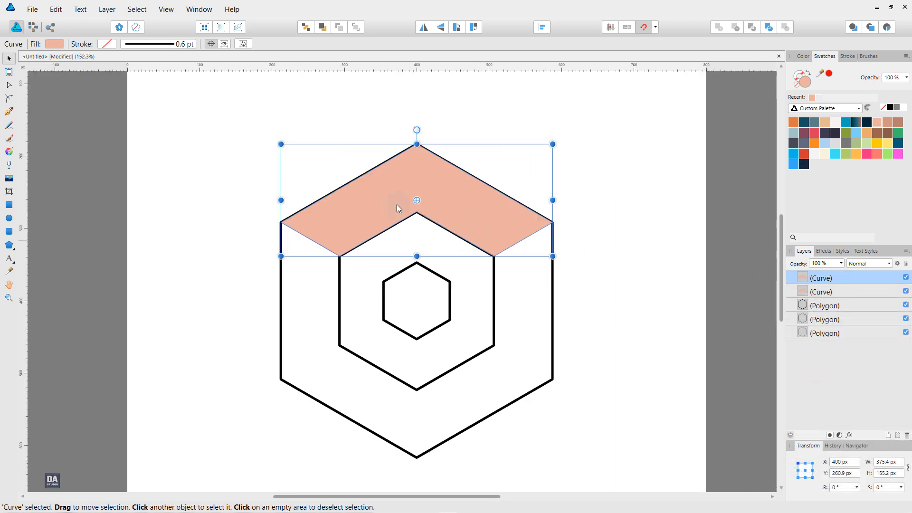
left_click(209, 44)
mouse_move(416, 200)
left_mouse_down()
mouse_move(409, 297)
mouse_move(417, 301)
left_mouse_up()
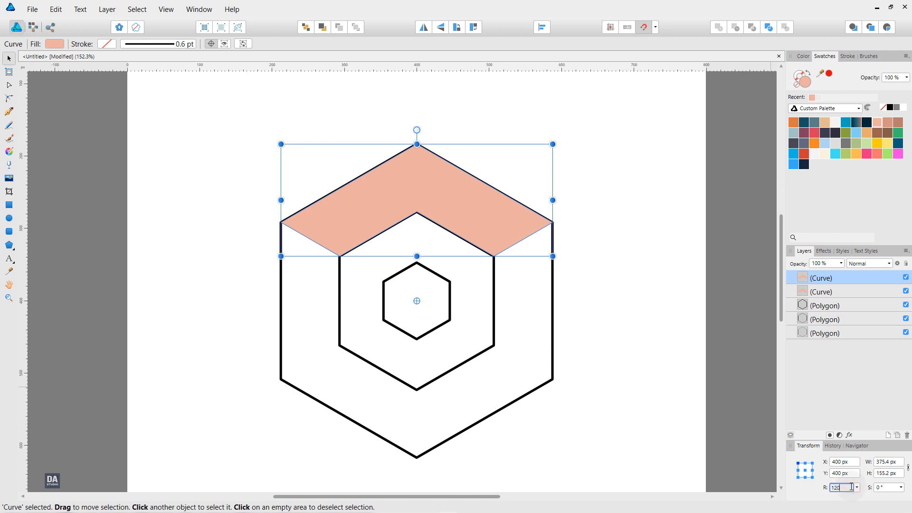
Step: Rotate the chevron copy to 120° about the shared centre, and duplicate it with the new copy's rotation set to -120°
key("Return")
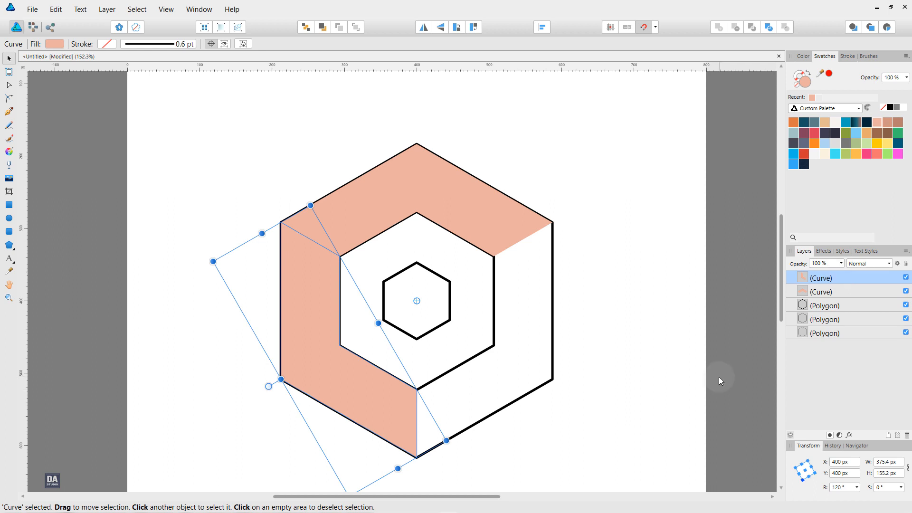
right_click(843, 278)
left_click(839, 372)
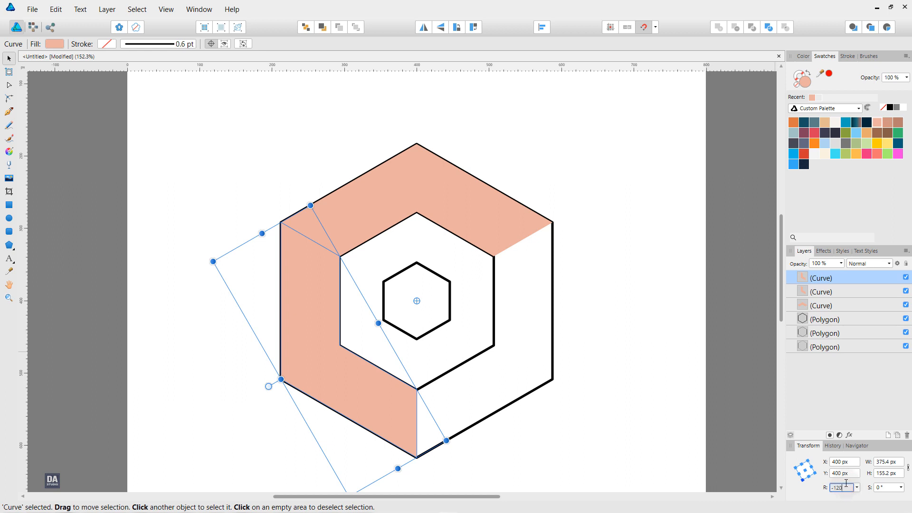
left_click(846, 483)
type("-120")
key("Return")
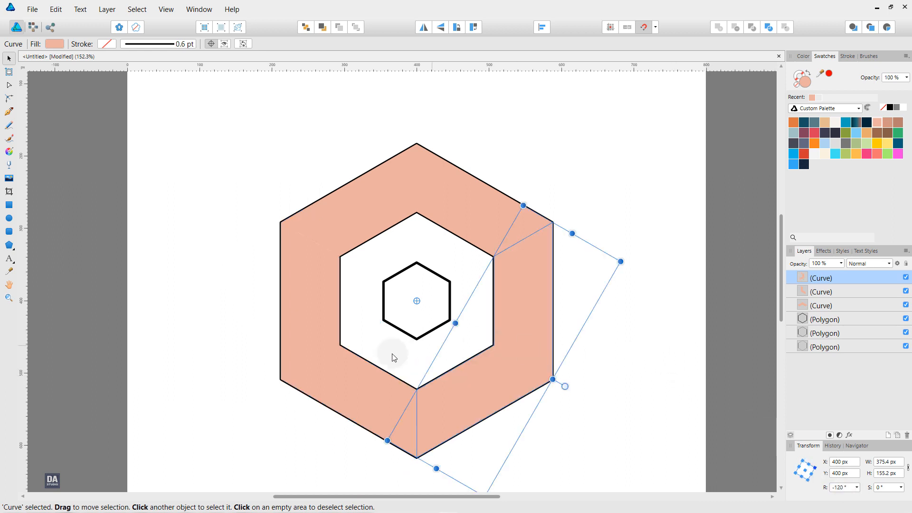
Step: Recolour the right outer chevron with the dark salmon-brown swatch and the left one with the medium salmon swatch
left_click(898, 123)
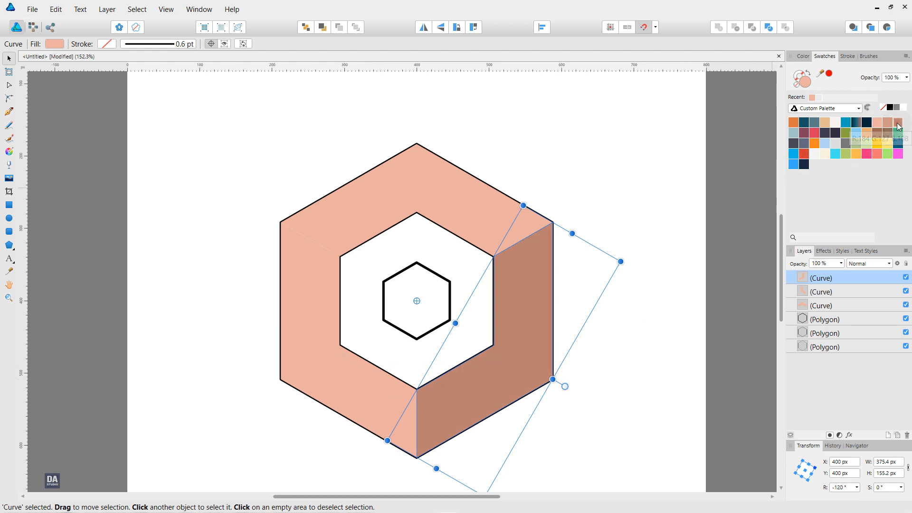
left_click(356, 377)
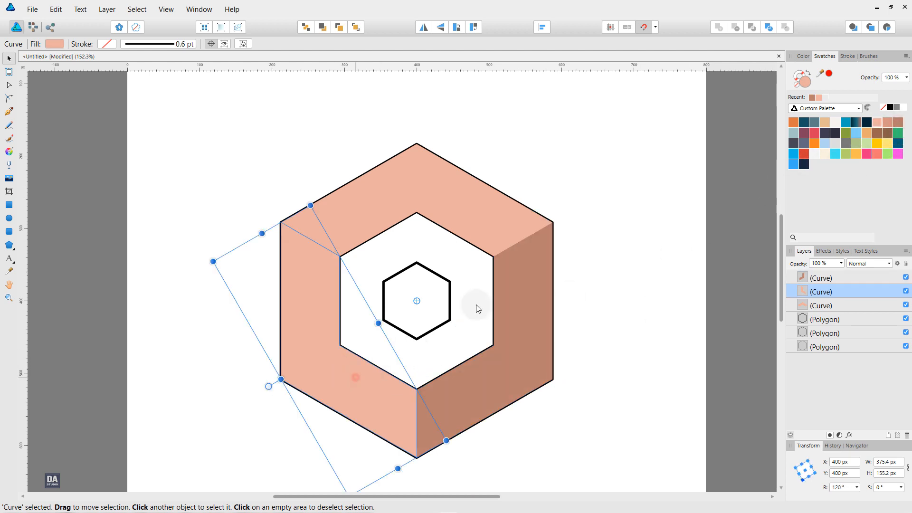
left_click(891, 124)
left_click(608, 275)
left_click(464, 329)
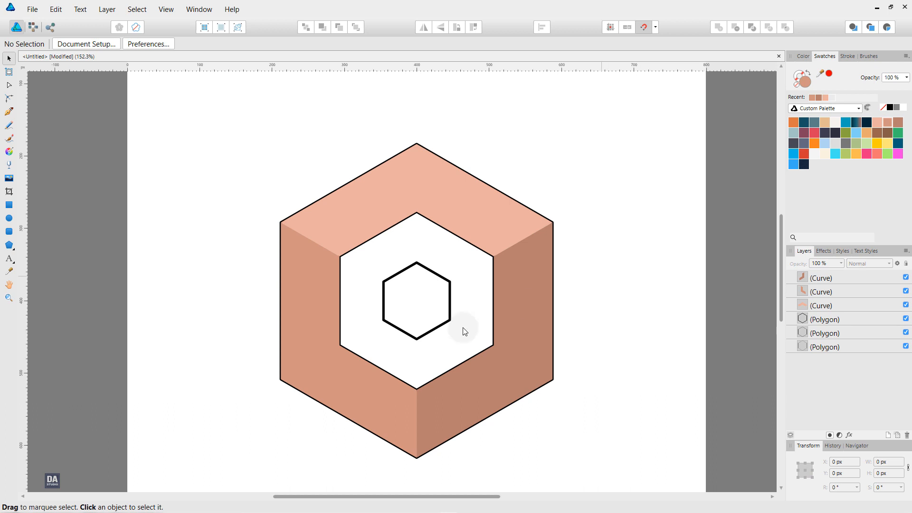
Step: Draw a closed chevron with the Pen tool between the upper-left and left sides of the middle and inner hexagons
left_click(415, 325)
left_click(9, 112)
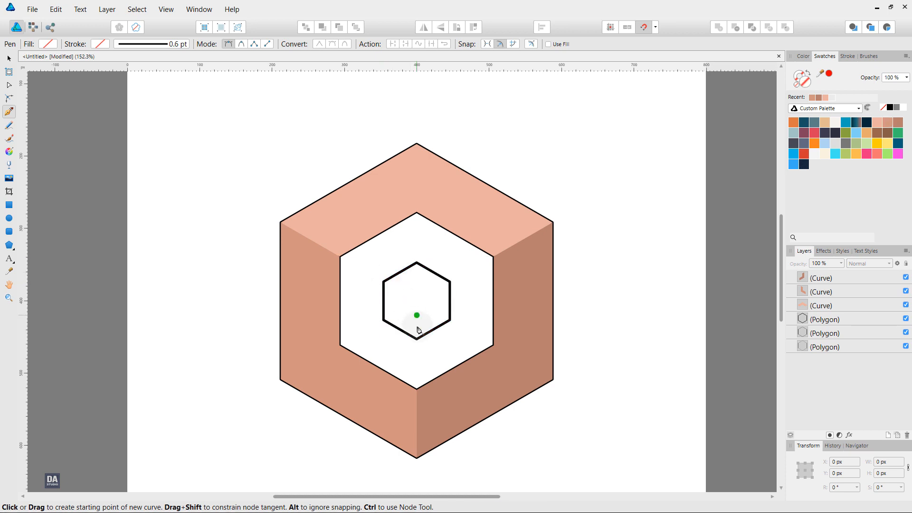
scroll(417, 315, "up", 1)
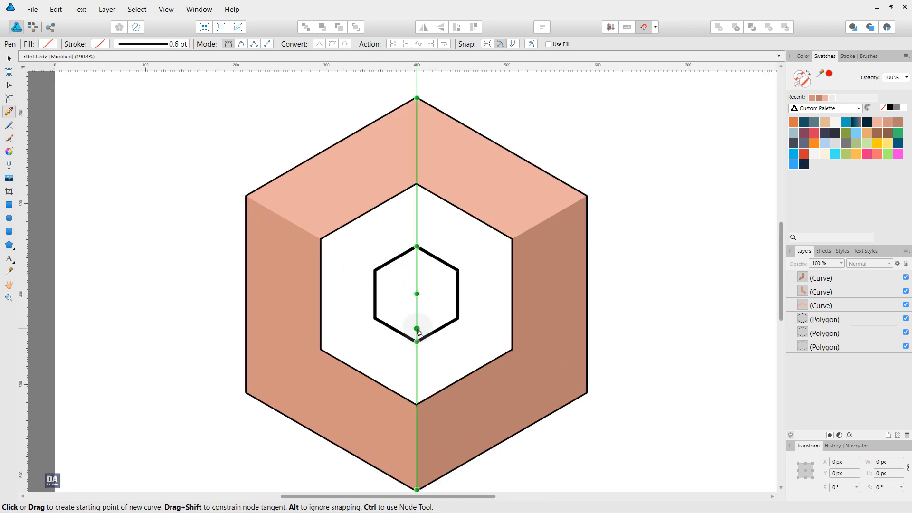
left_click(375, 271)
left_click(416, 247)
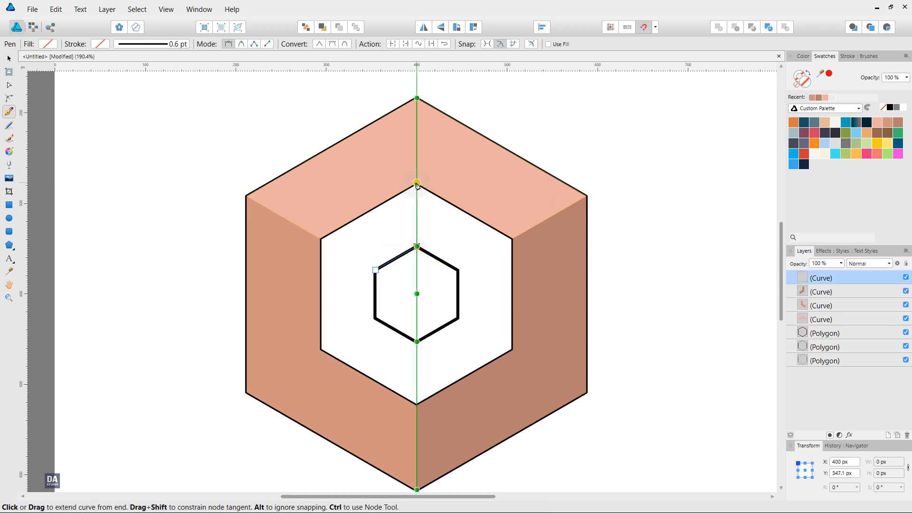
left_click(416, 183)
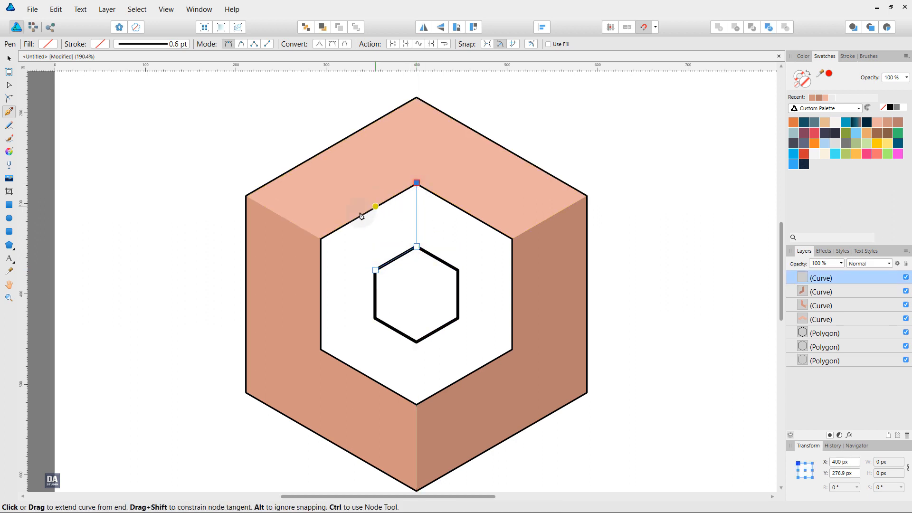
left_click(321, 238)
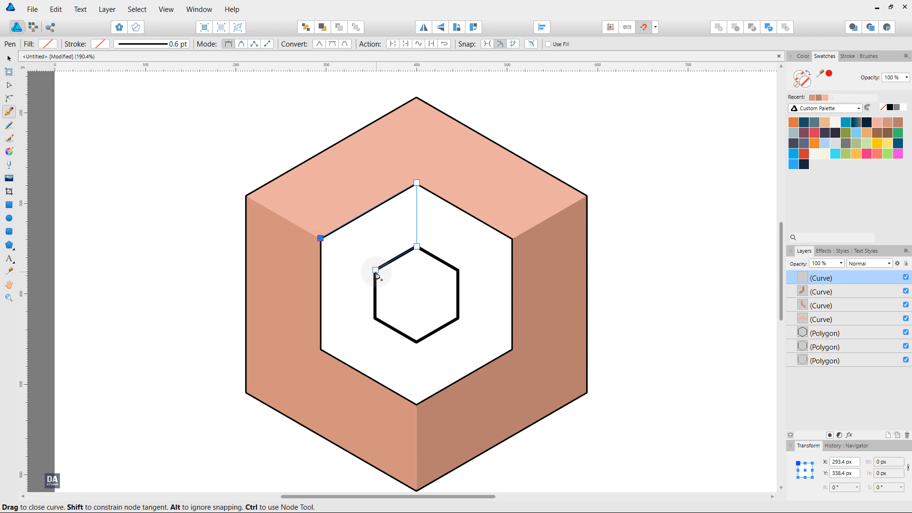
left_click(320, 351)
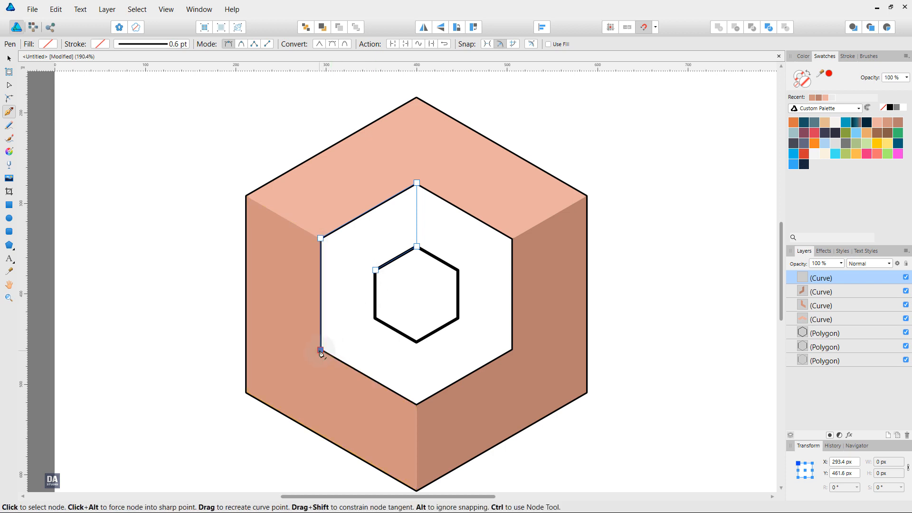
left_click(375, 318)
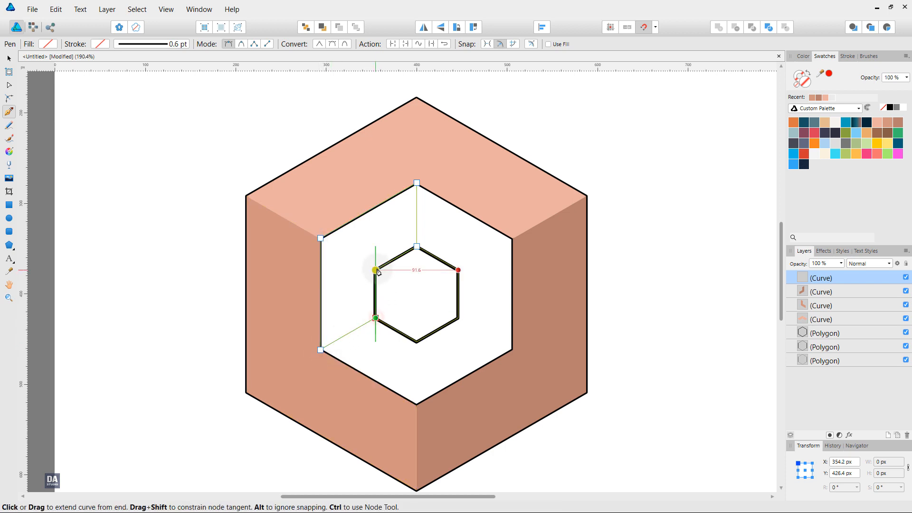
left_click(376, 270)
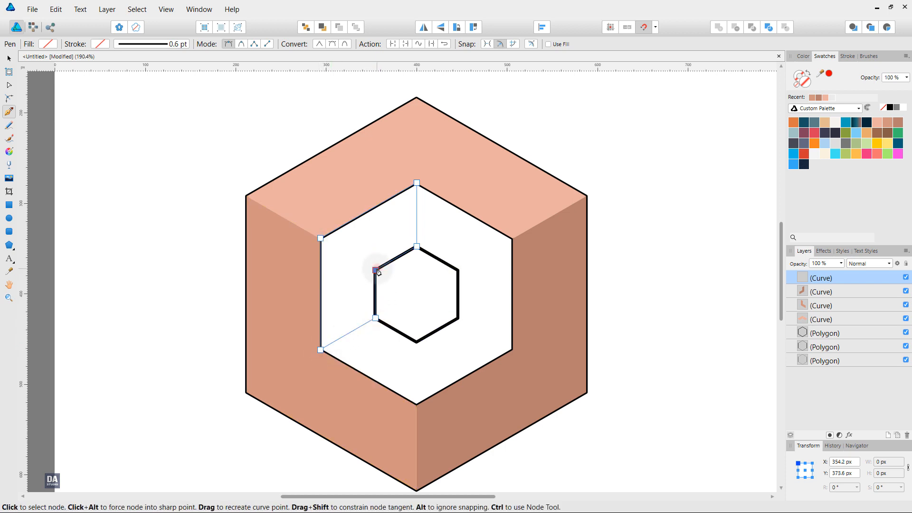
Step: Fill the new inner chevron with the light orange swatch and select it as an object
left_click(867, 133)
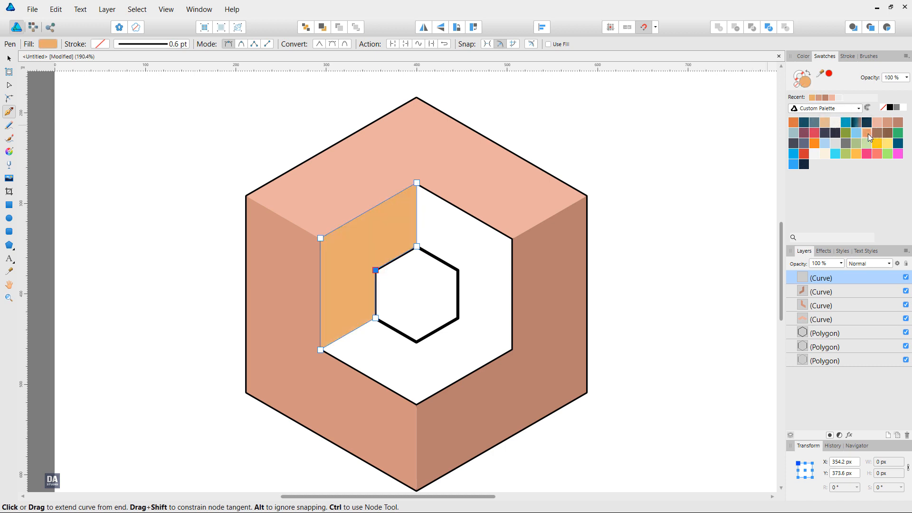
left_click(9, 58)
left_click(157, 190)
left_click(357, 253)
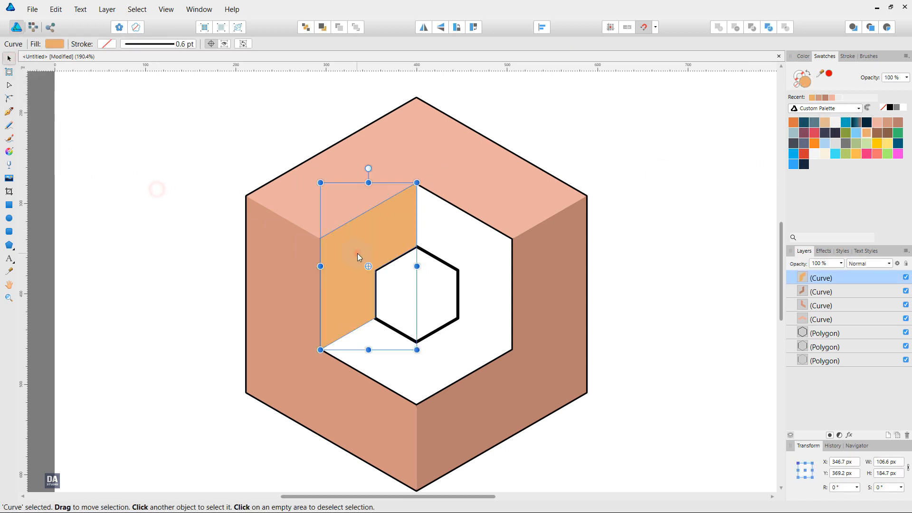
Step: Duplicate the orange inner chevron twice
right_click(843, 277)
left_click(828, 372)
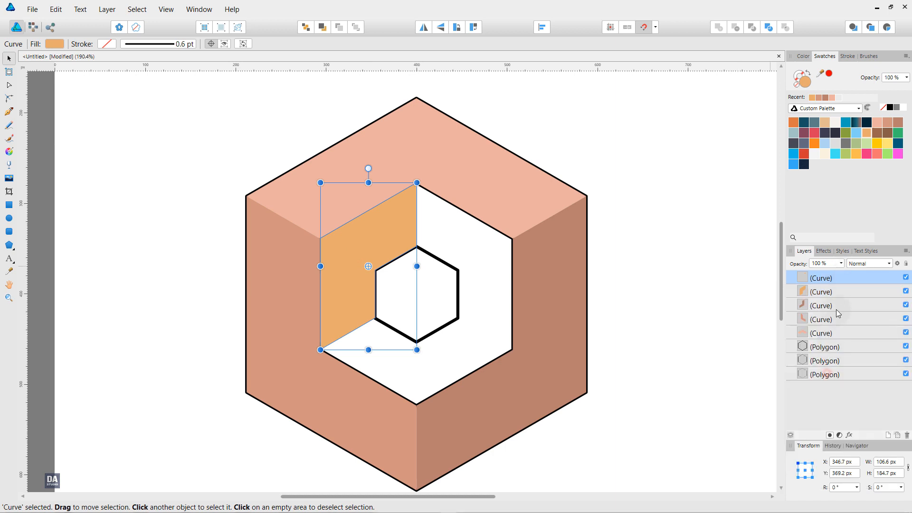
right_click(850, 277)
left_click(826, 371)
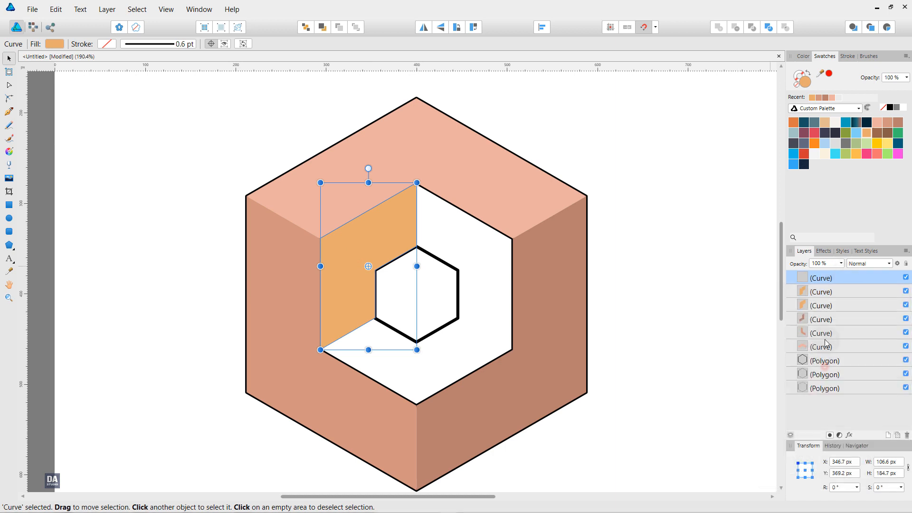
Step: Move the first orange copy's transform origin to the shared centre at X 400 px, Y 400 px and rotate it to 120°
left_click(836, 292)
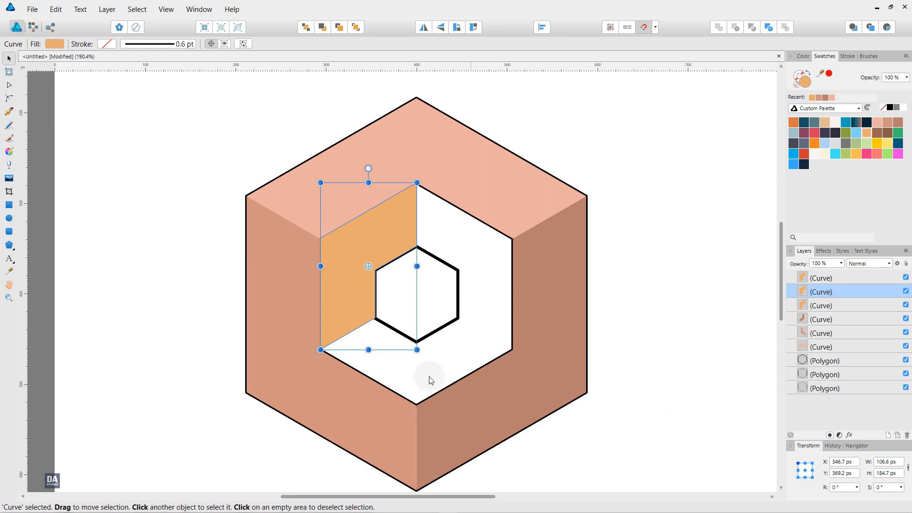
left_click_drag(368, 266, 417, 295)
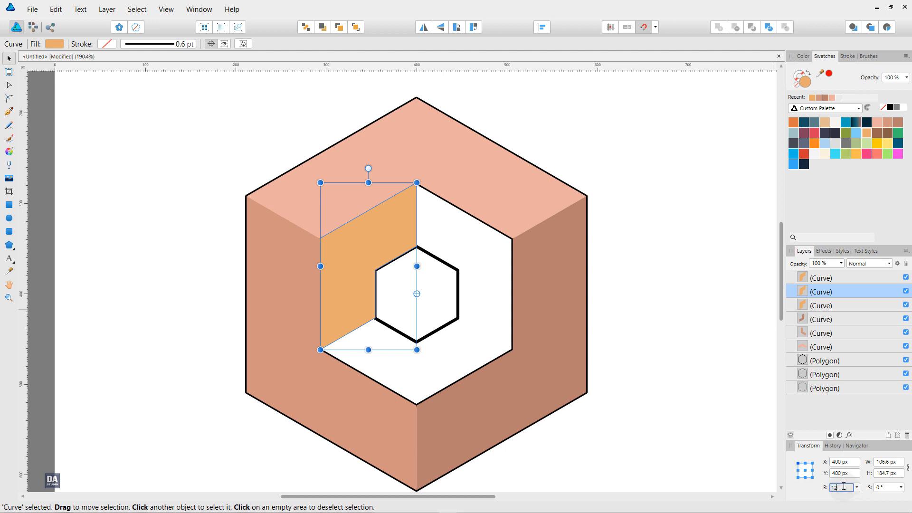
key("Return")
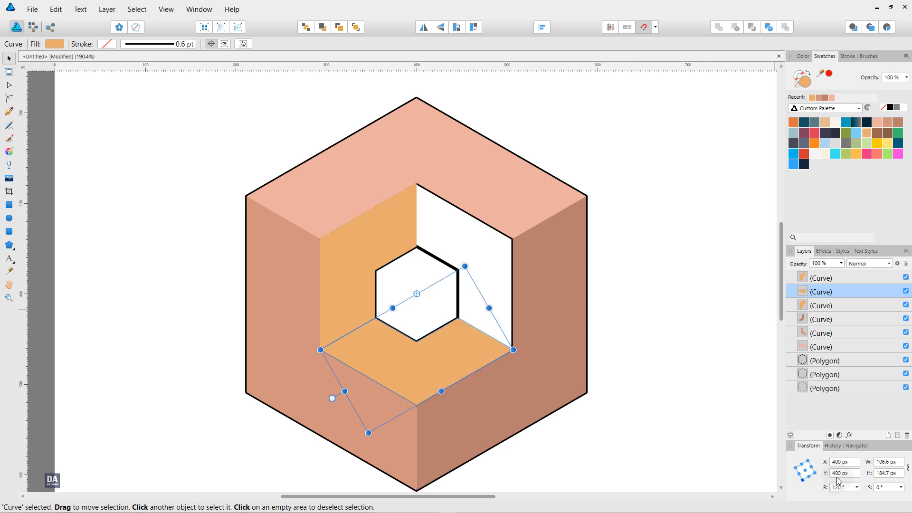
Step: Move the topmost orange copy's transform origin to the centre at X 400 px, Y 400 px, rotate it to -120° and deselect
left_click(843, 278)
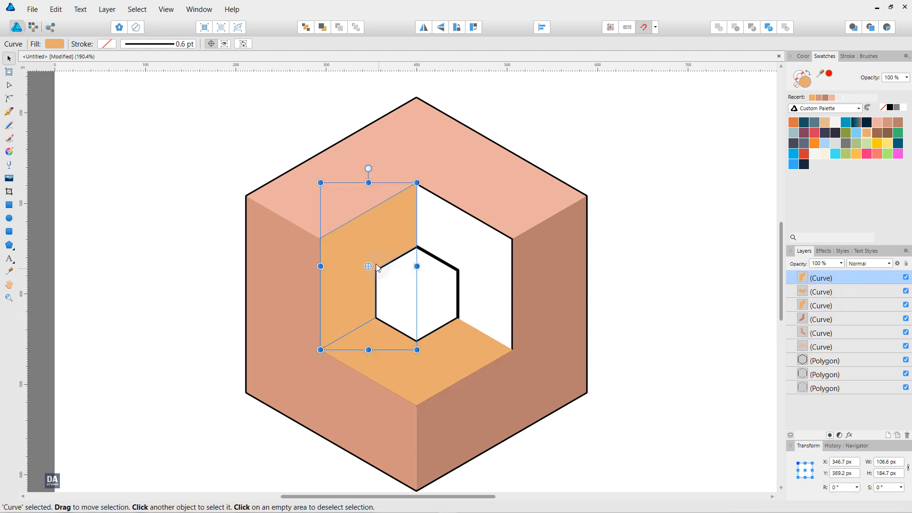
left_click_drag(368, 266, 417, 294)
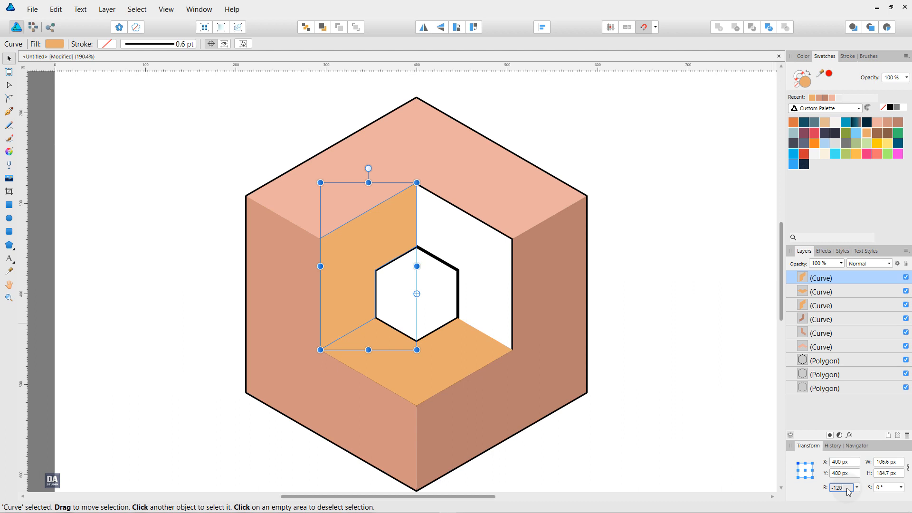
key("Return")
left_click(652, 323)
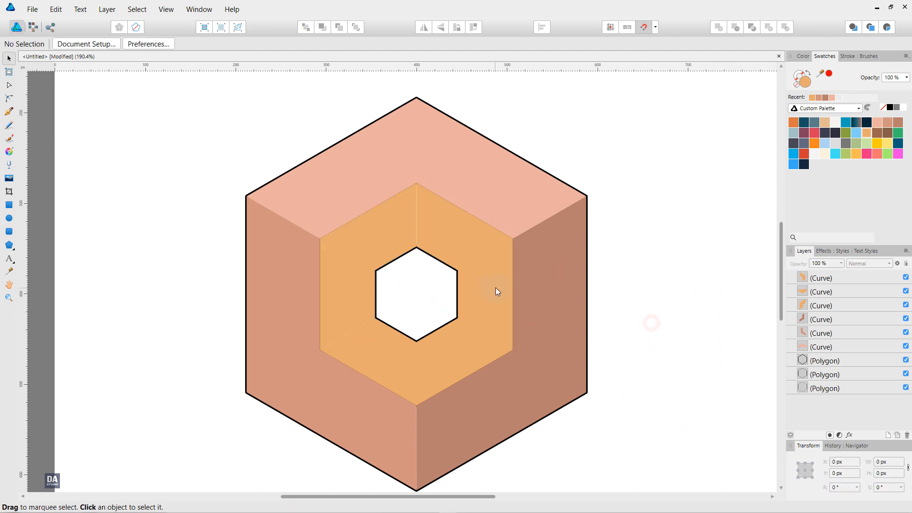
Step: Recolour the right inner chevron with the reddish-brown swatch and the bottom one with the dark brown swatch
left_click(495, 287)
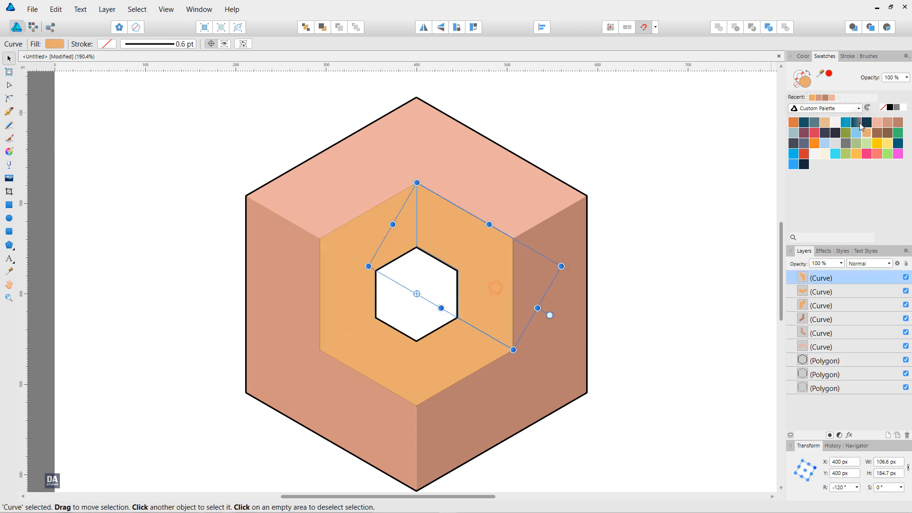
left_click(877, 133)
left_click(480, 338)
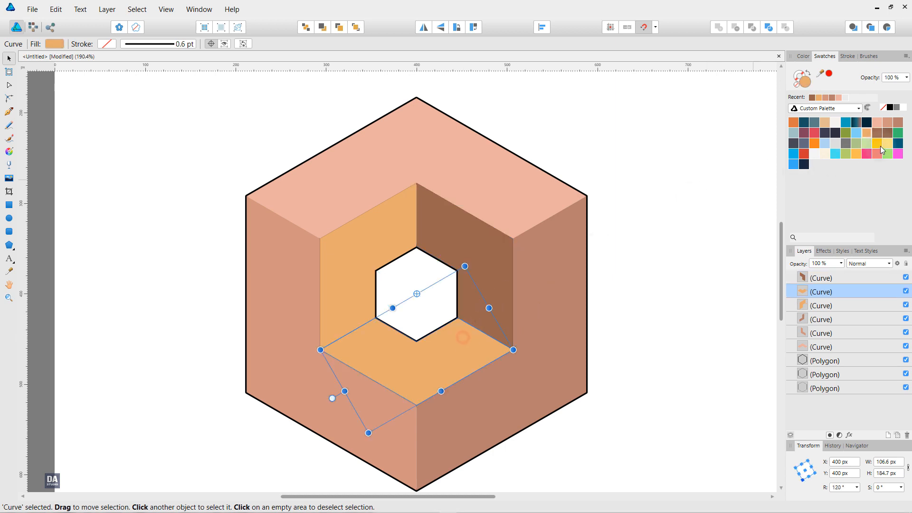
left_click(887, 132)
left_click(721, 232)
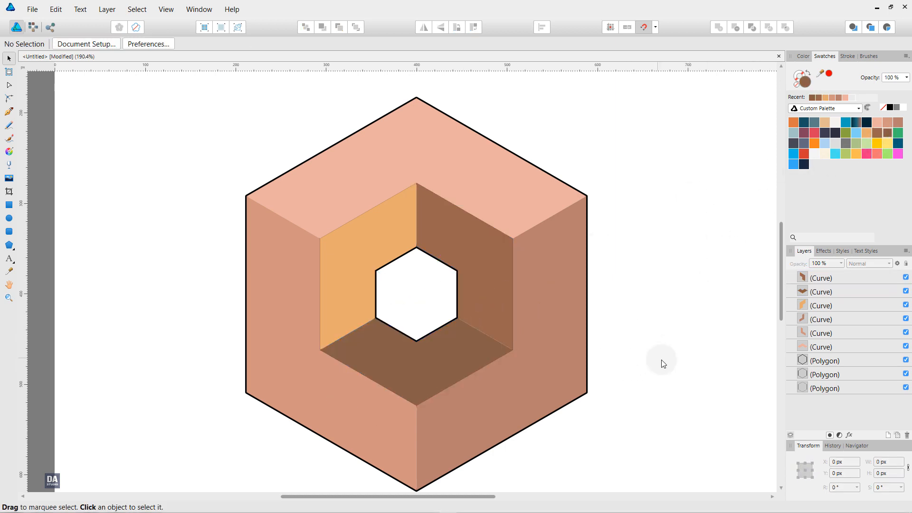
left_click(643, 364)
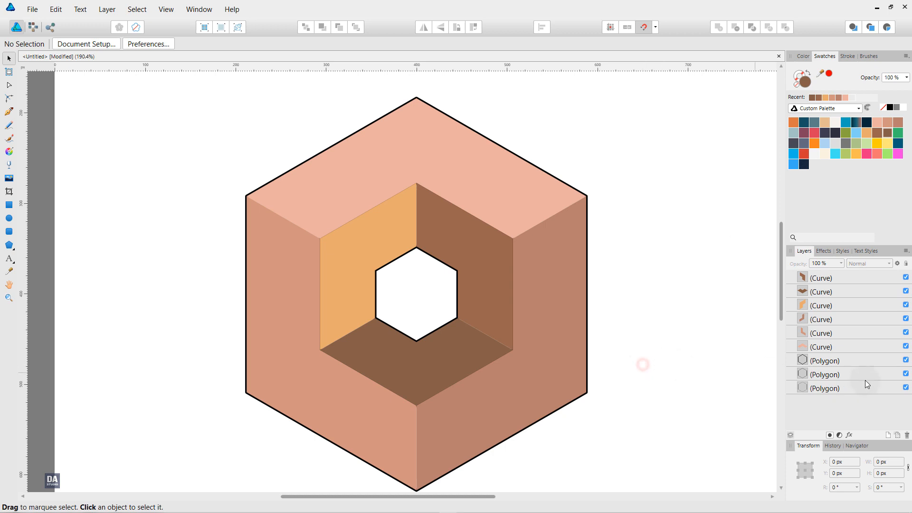
Step: Hide the three hexagon outline layers so only the colored chevrons show
left_click(906, 360)
left_click(906, 374)
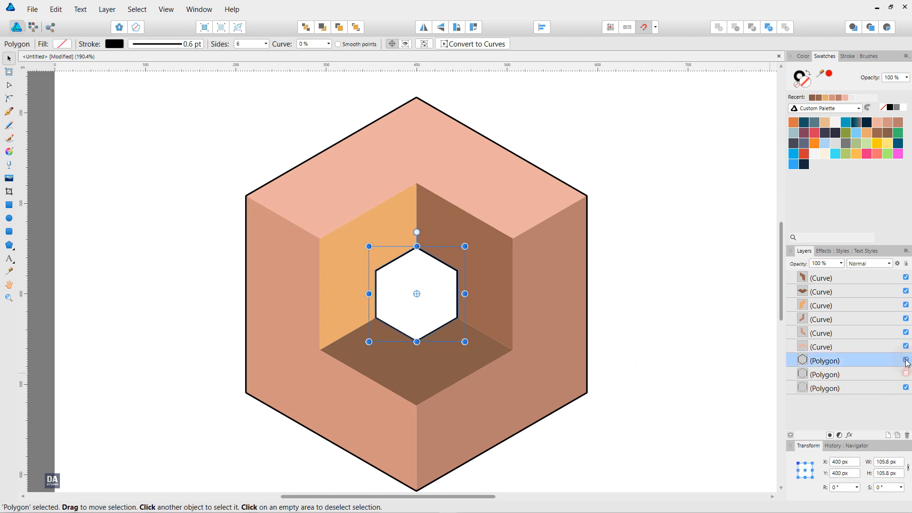
left_click(907, 388)
left_click(907, 388)
left_click(695, 372)
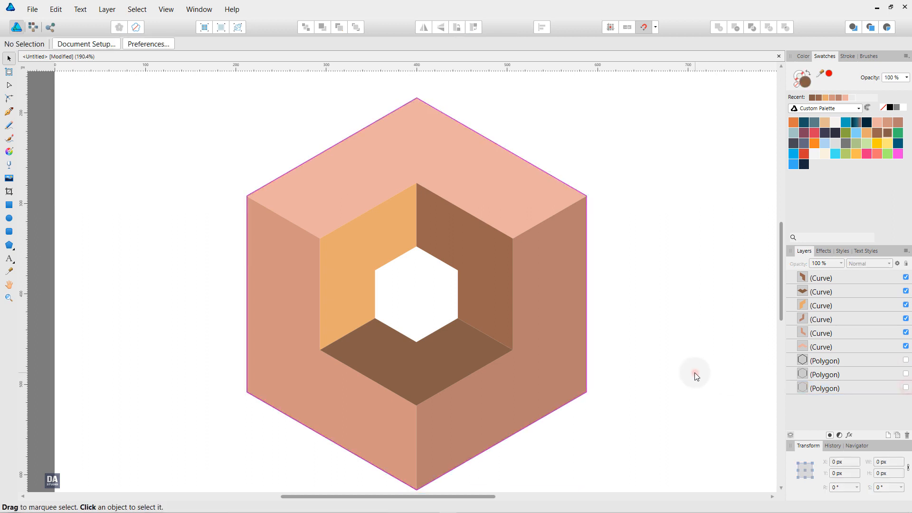
Step: Switch the swatches to the Custom Gradients palette, keeping the whole hexagon design in view
scroll(598, 359, "down", 2)
scroll(598, 360, "down", 1)
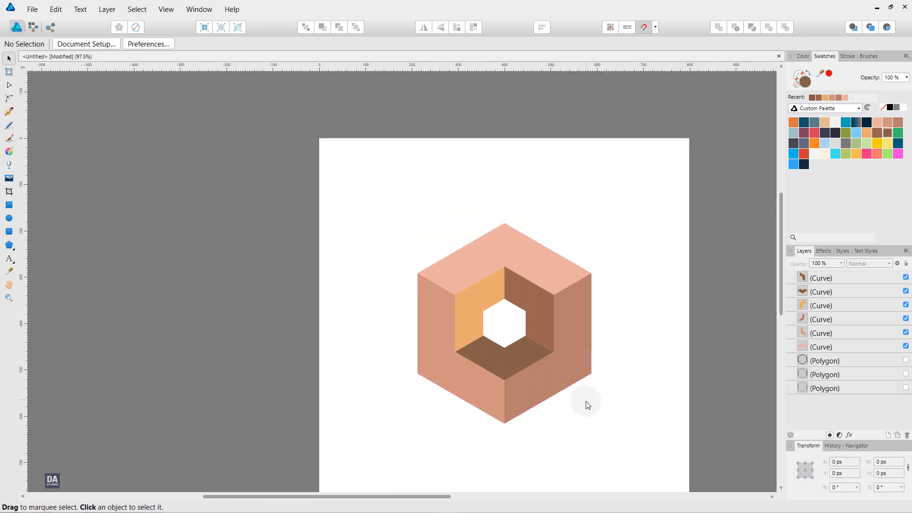
scroll(587, 404, "up", 1)
scroll(587, 404, "up", 1)
left_click_drag(581, 312, 507, 326)
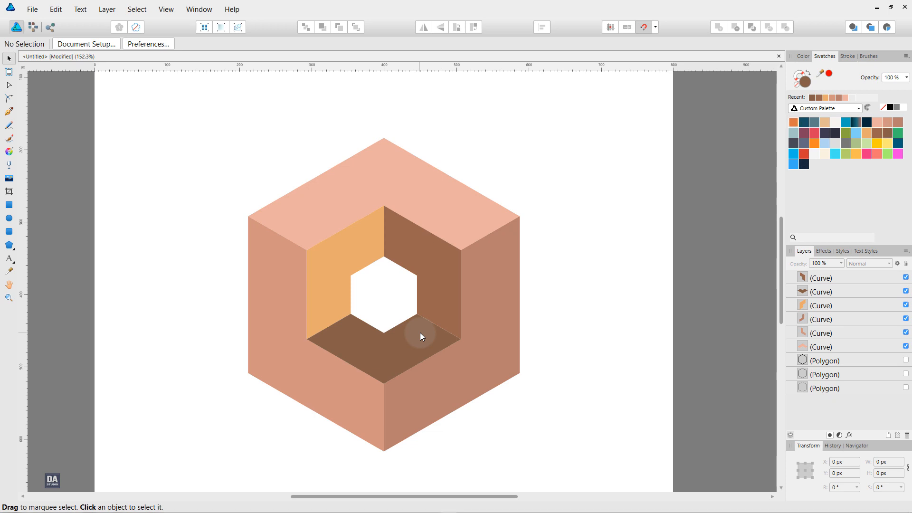
left_click(826, 110)
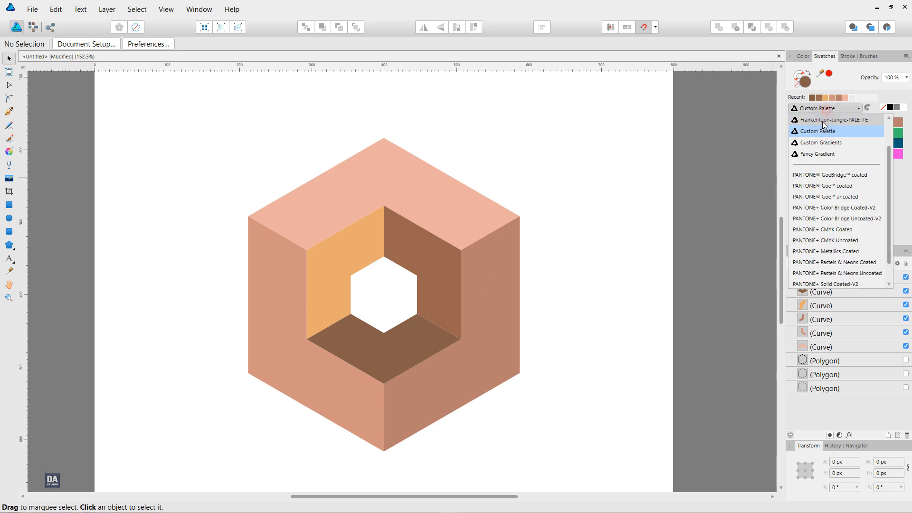
left_click(819, 142)
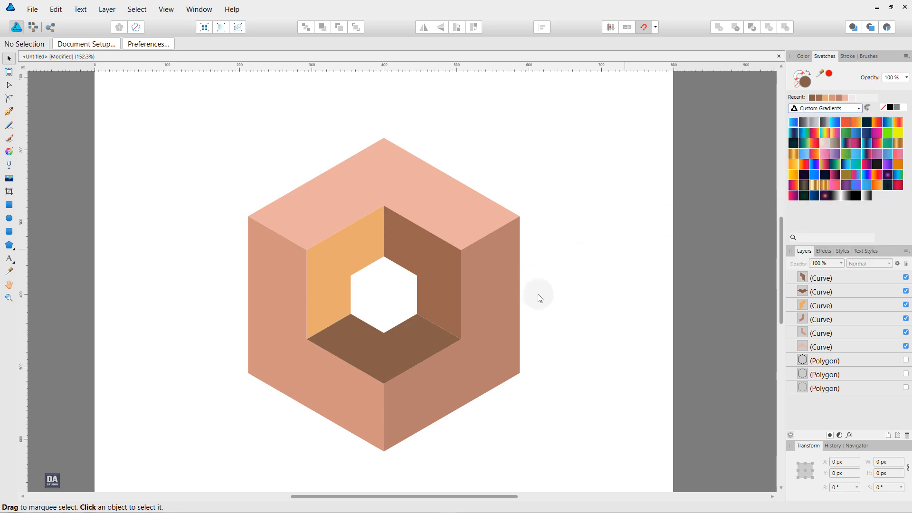
Step: Fill the top outer chevron with the light grey gradient and the right and left ones with dark-to-light grey gradients
left_click(477, 341)
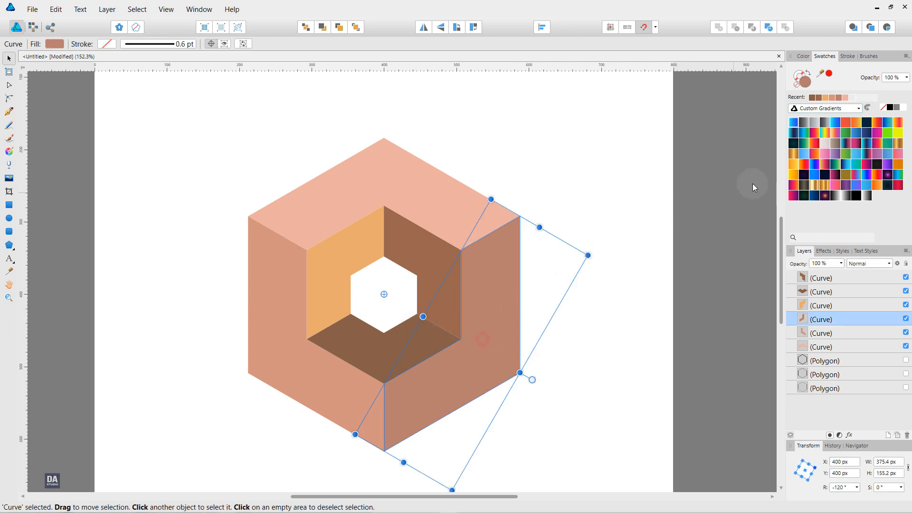
left_click(825, 125)
left_click(441, 205)
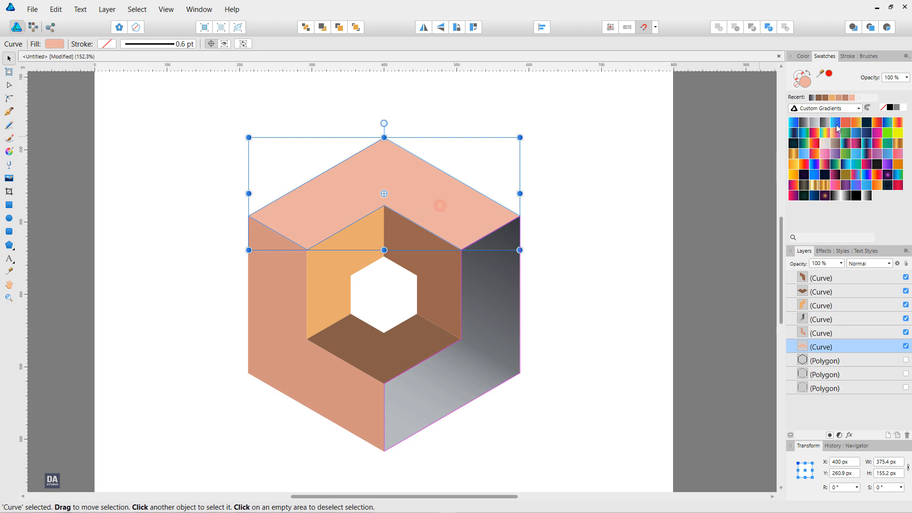
left_click(816, 125)
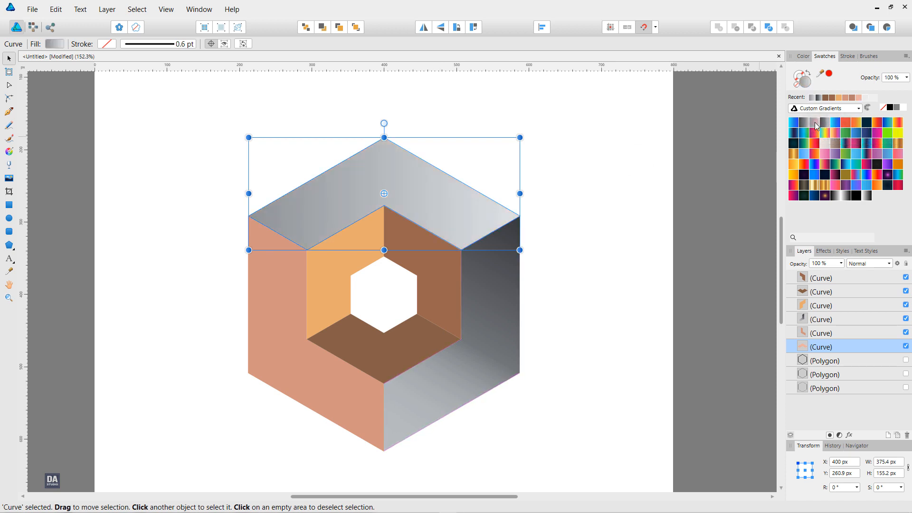
left_click(332, 363)
left_click(791, 135)
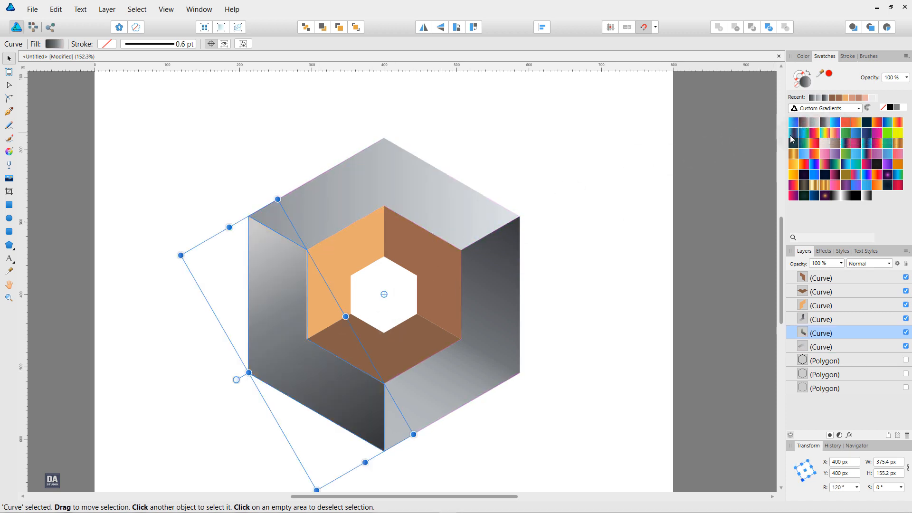
Step: Fill all three inner chevrons with the cyan-to-blue gradient and deselect them
left_click(342, 283)
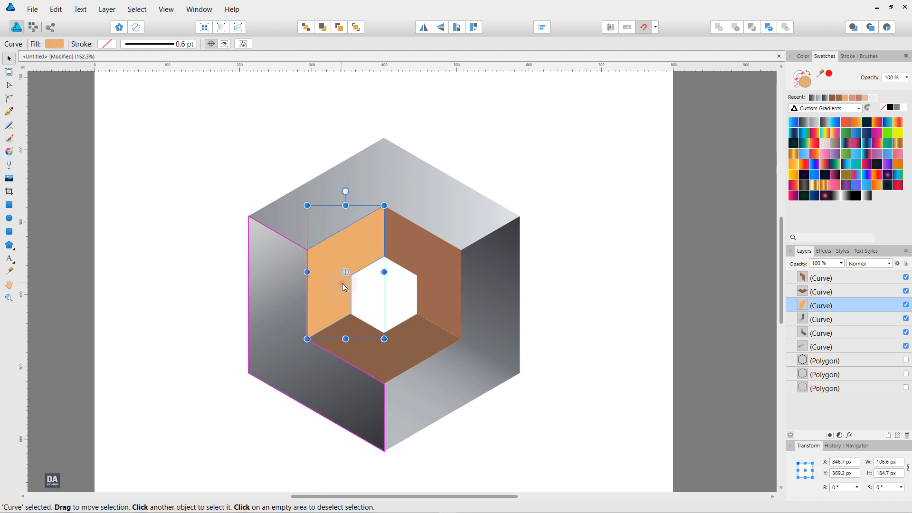
left_click(430, 276, "shift")
left_click(416, 327, "shift")
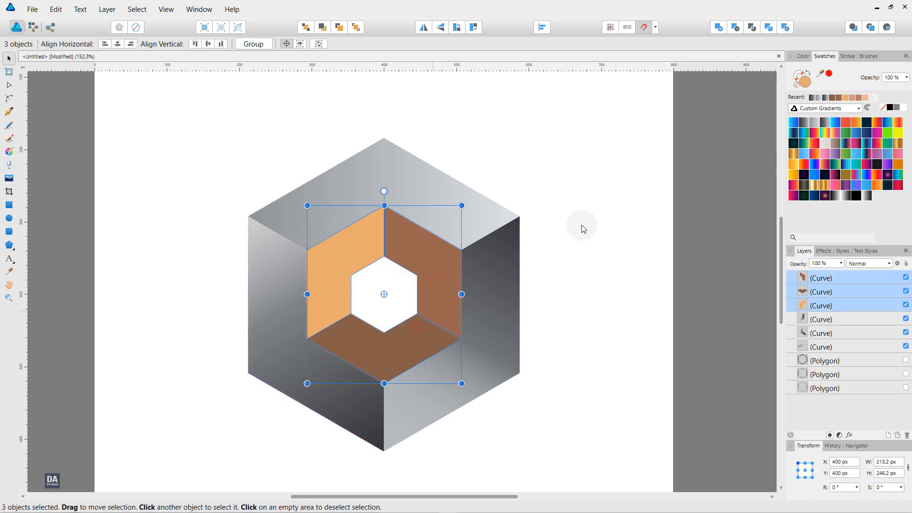
left_click(793, 123)
left_click(572, 269)
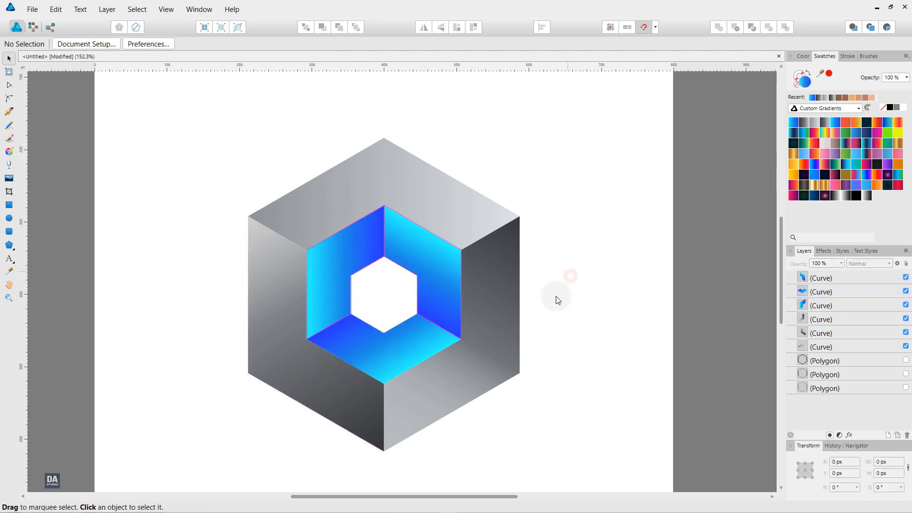
Step: Redirect the gradients of the right and left outer chevrons horizontally, with each dark end at the chevron's right edge
left_click(490, 363)
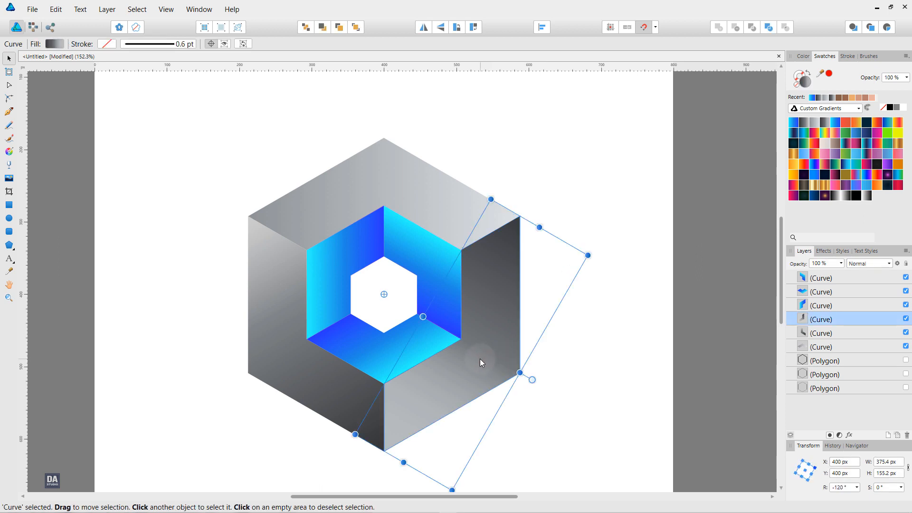
key("g")
left_click_drag(520, 349, 376, 350)
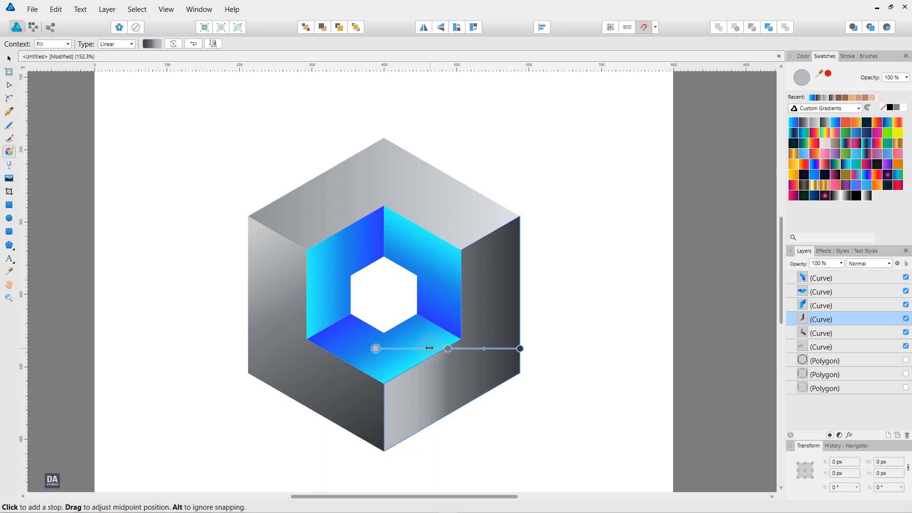
left_click(326, 384)
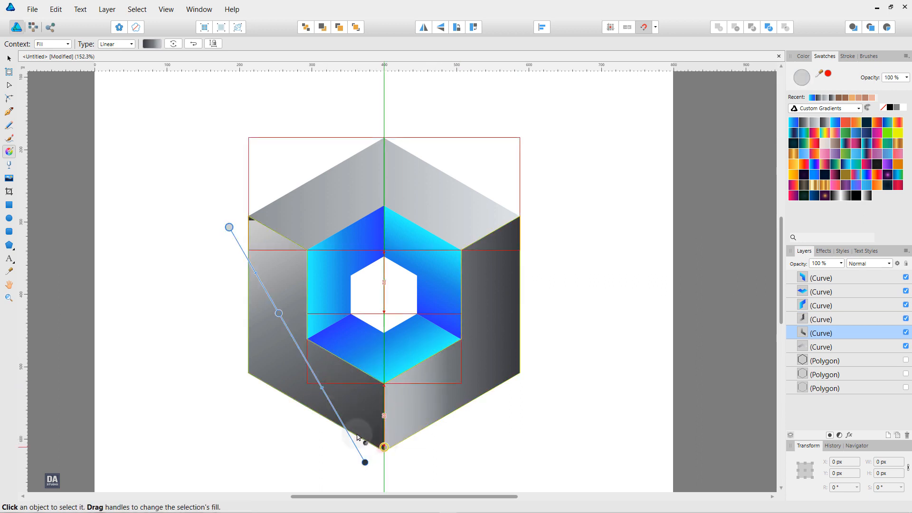
mouse_move(384, 444)
left_mouse_down()
mouse_move(269, 402)
mouse_move(242, 417)
mouse_move(273, 435)
mouse_move(269, 449)
mouse_move(288, 463)
mouse_move(282, 438)
mouse_move(280, 446)
mouse_move(248, 442)
left_mouse_up()
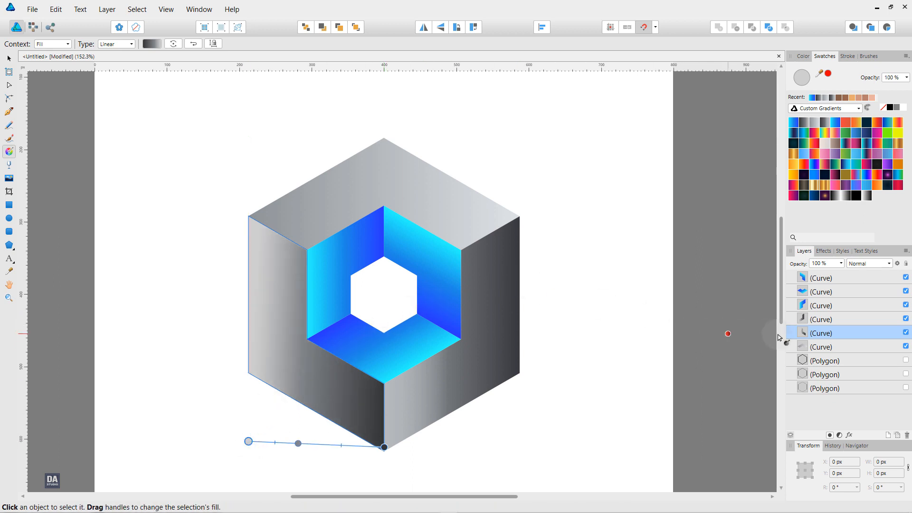
Step: Redirect the top outer chevron's gradient vertically, from darker grey above its peak to light grey at the white hexagon's top vertex
left_click(822, 319)
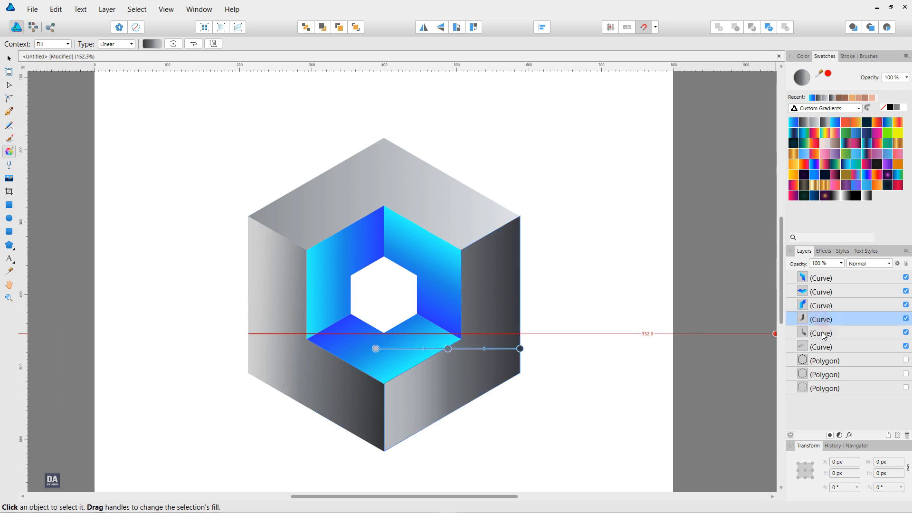
left_click(822, 348)
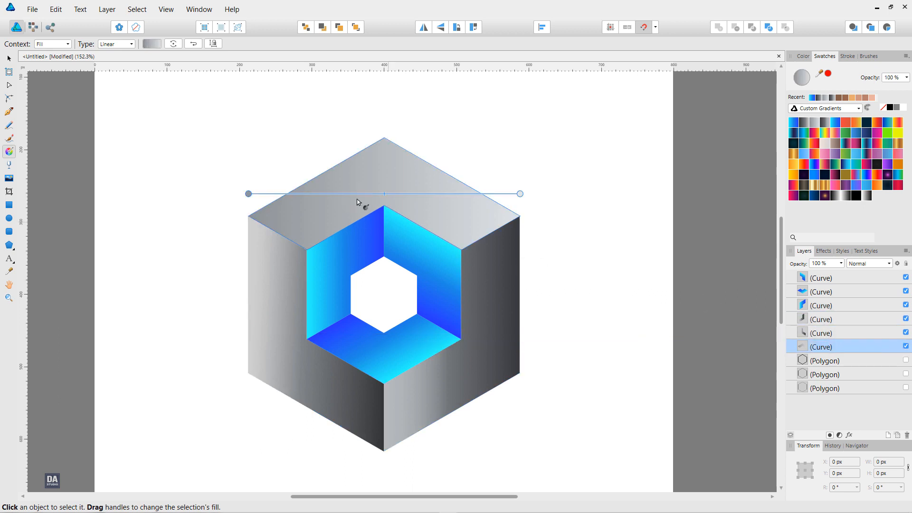
left_click_drag(384, 138, 385, 277)
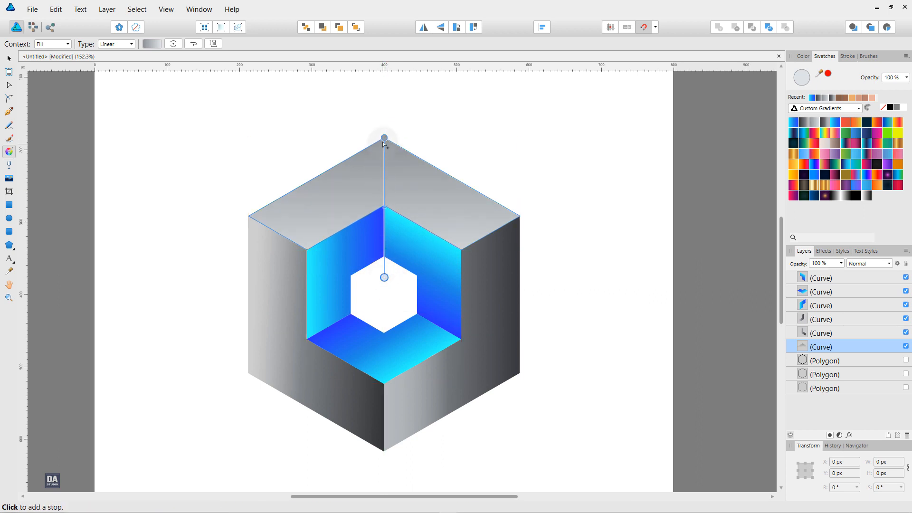
left_click_drag(384, 138, 384, 94)
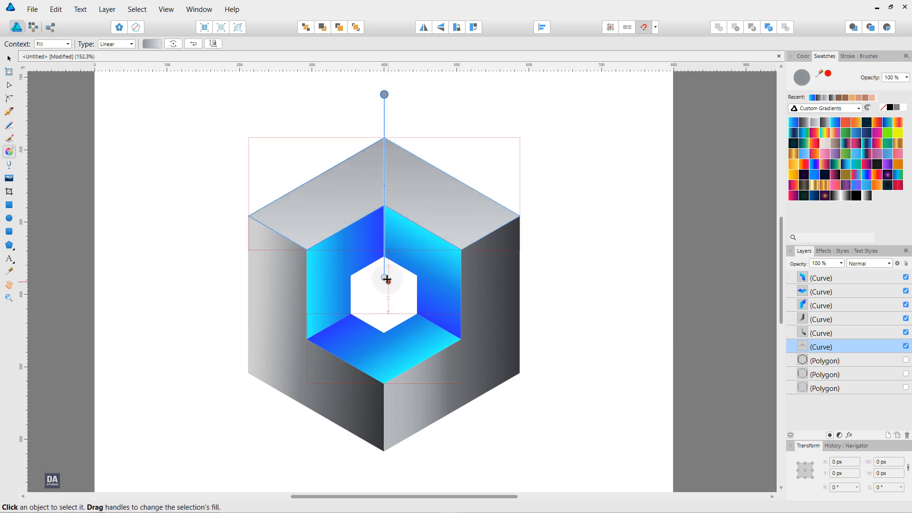
left_click_drag(385, 277, 384, 255)
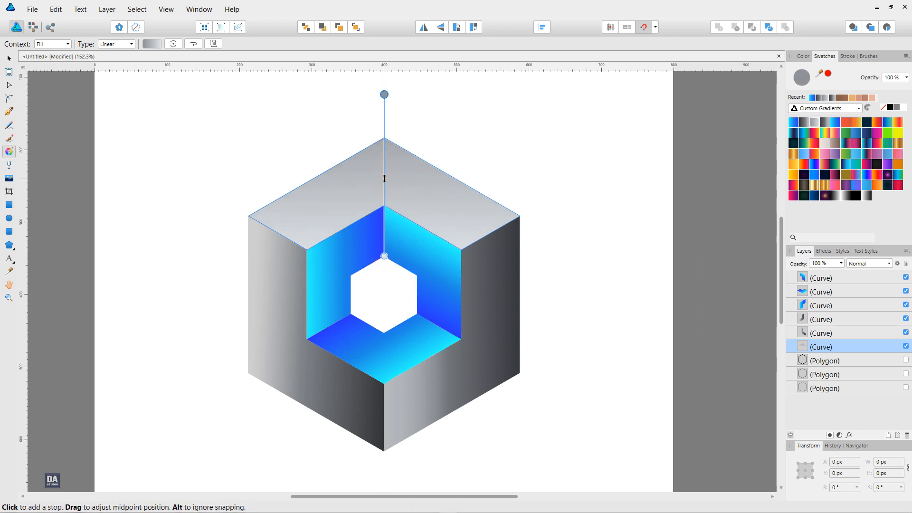
Step: Redirect the left inner chevron's gradient diagonally, from dark blue at its upper-left corner to cyan beyond the white hexagon's centre
left_click(328, 295)
left_click_drag(308, 250, 393, 295)
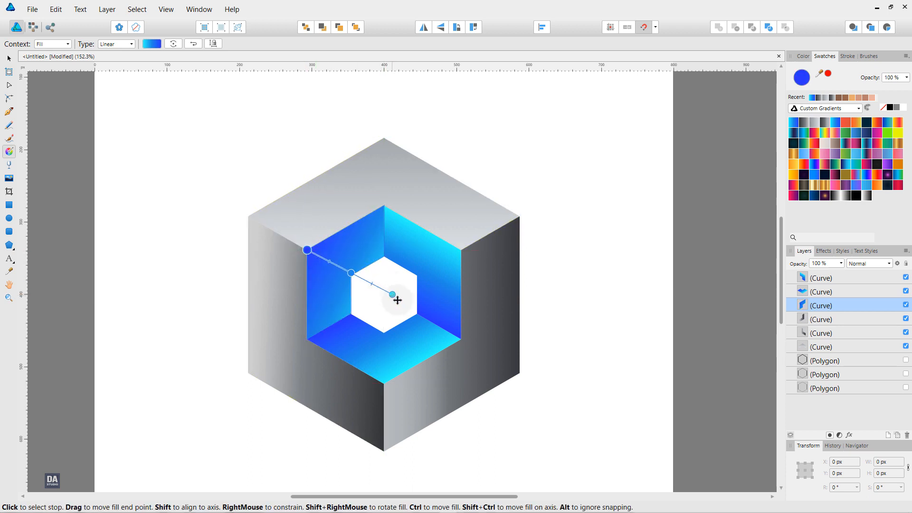
left_click_drag(393, 295, 409, 301)
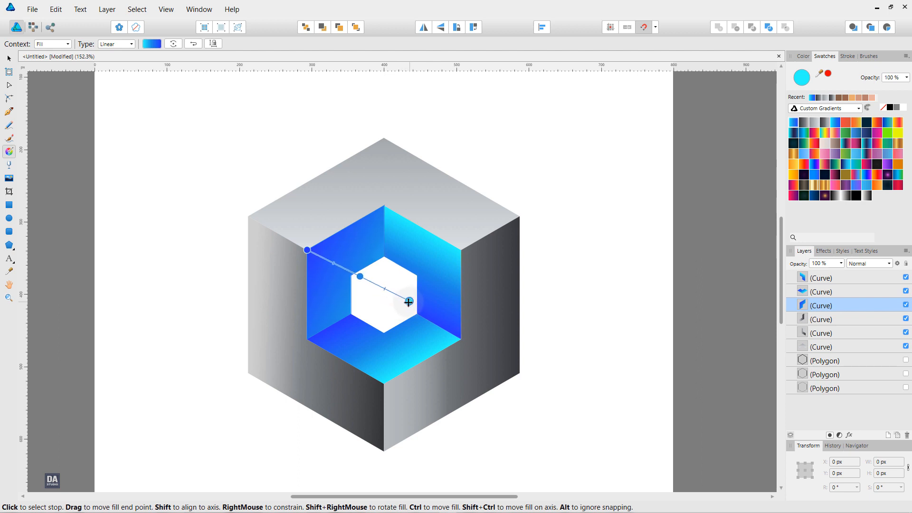
Step: Redirect the bottom inner chevron's gradient horizontally, with dark blue near its left corner and cyan at its right corner
left_click(406, 365)
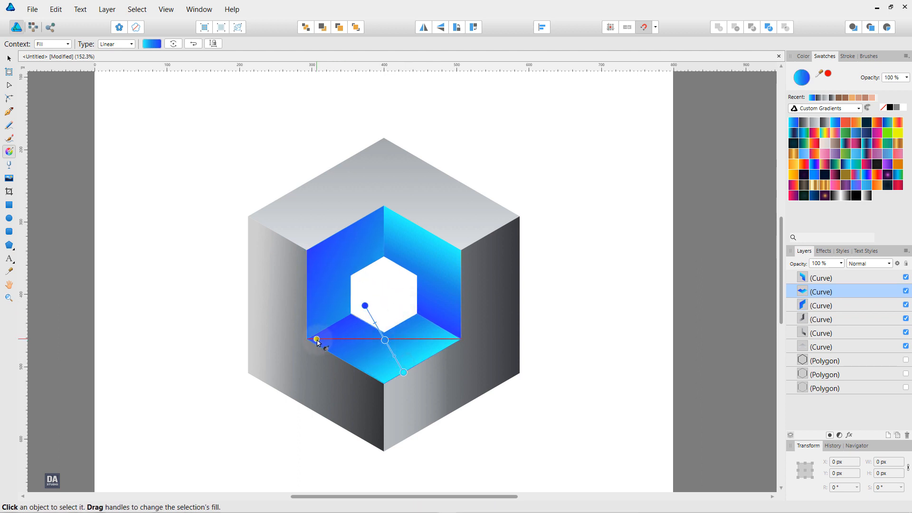
left_click_drag(322, 343, 457, 340)
left_click_drag(401, 344, 345, 341)
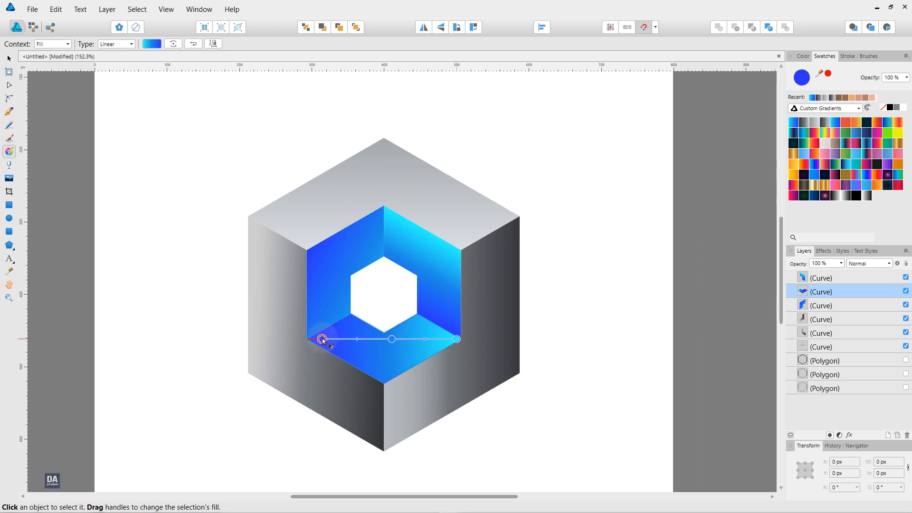
Step: Redirect the right inner chevron's gradient diagonally, with cyan beyond its upper-right edge and dark blue left of the white hexagon, then deselect
left_click(435, 301)
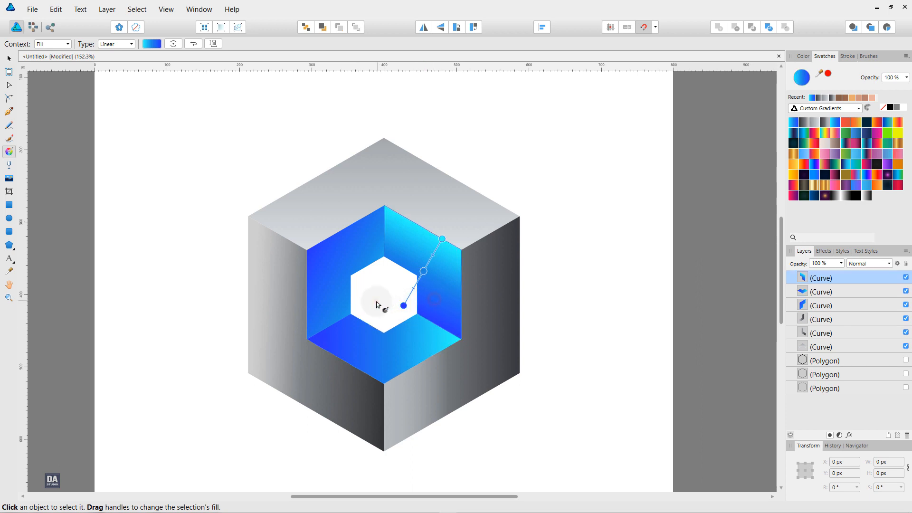
left_click_drag(376, 301, 561, 205)
left_click_drag(490, 247, 337, 322)
left_click(9, 58)
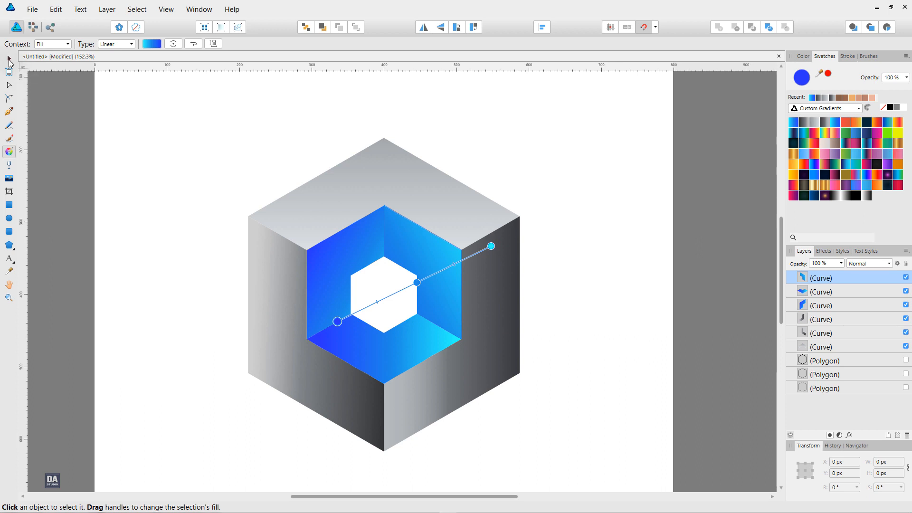
left_click(129, 235)
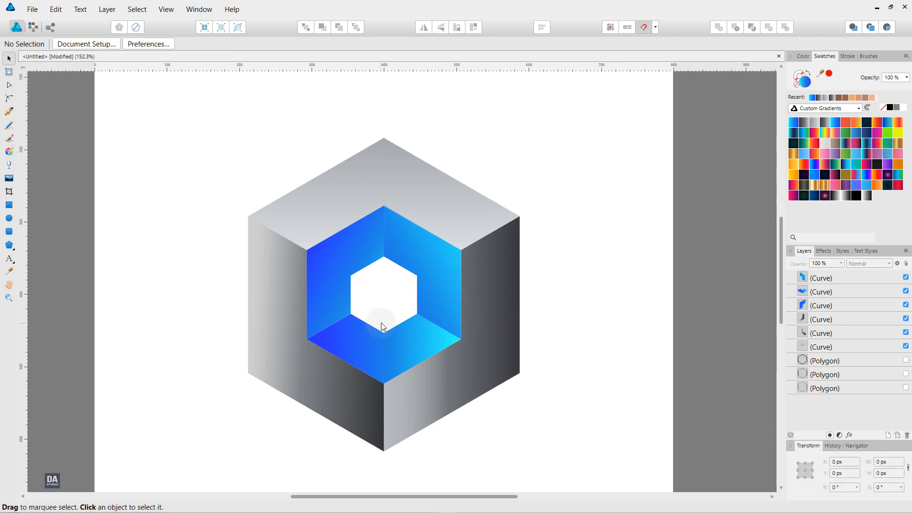
Step: Inspect the blue inner chevrons and their edges around the white hexagon up close
scroll(383, 326, "up", 2)
scroll(383, 320, "up", 1)
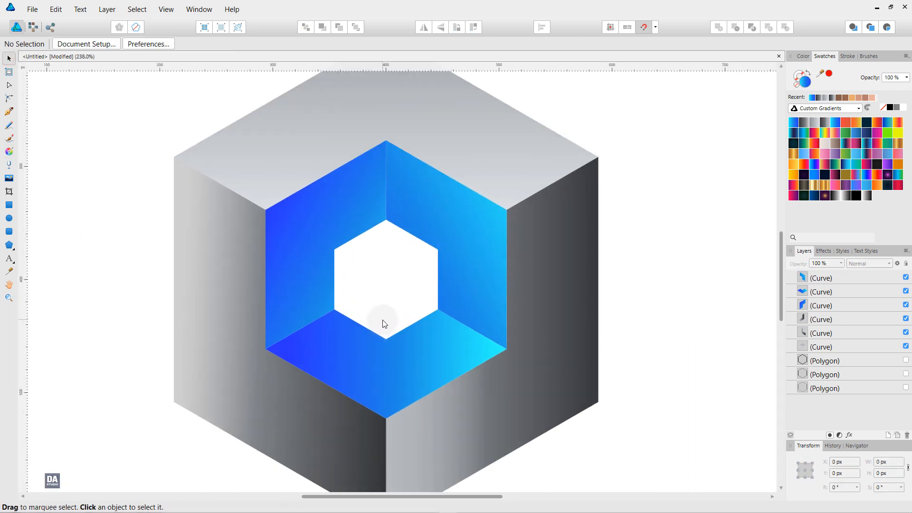
scroll(383, 320, "down", 1)
key("space")
left_click_drag(383, 349, 383, 325)
scroll(380, 308, "up", 1)
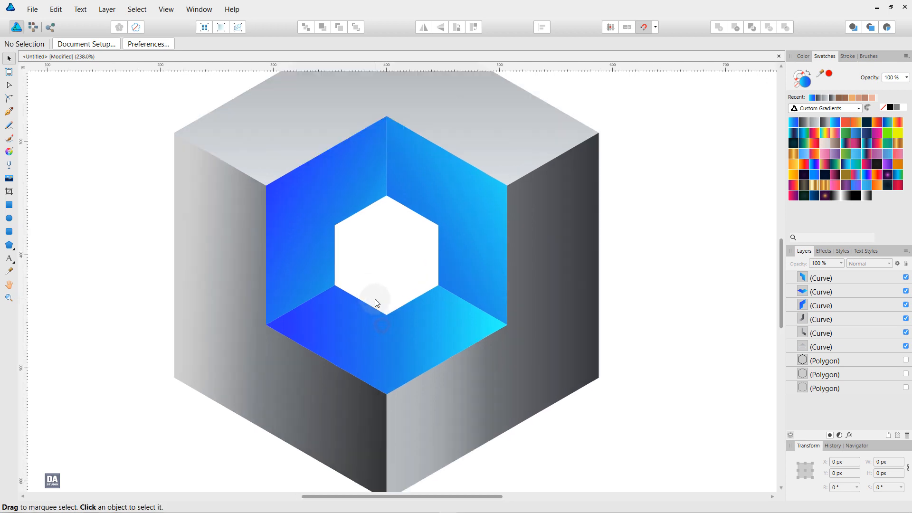
key("space")
left_click_drag(385, 263, 388, 294)
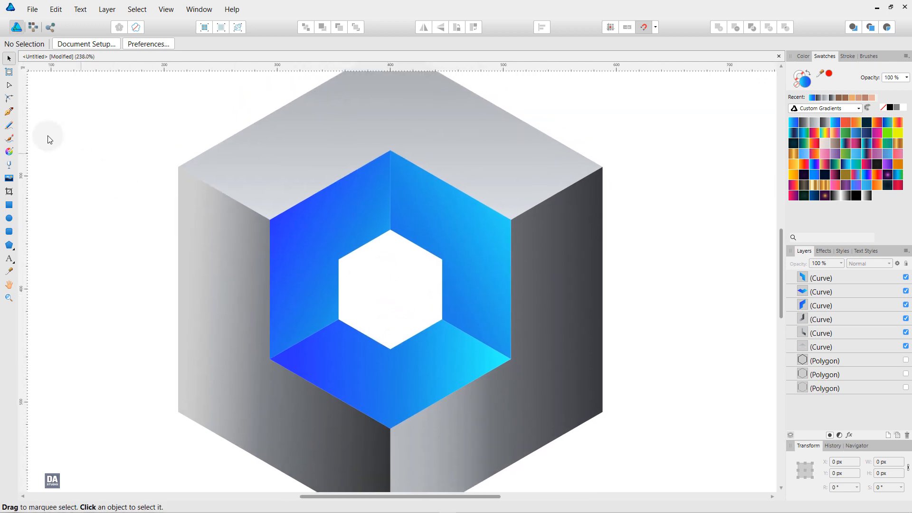
Step: Draw a closed four-point parallelogram with the Pen tool along the left inner chevron's edge above the white hexagon's top vertex
left_click(12, 113)
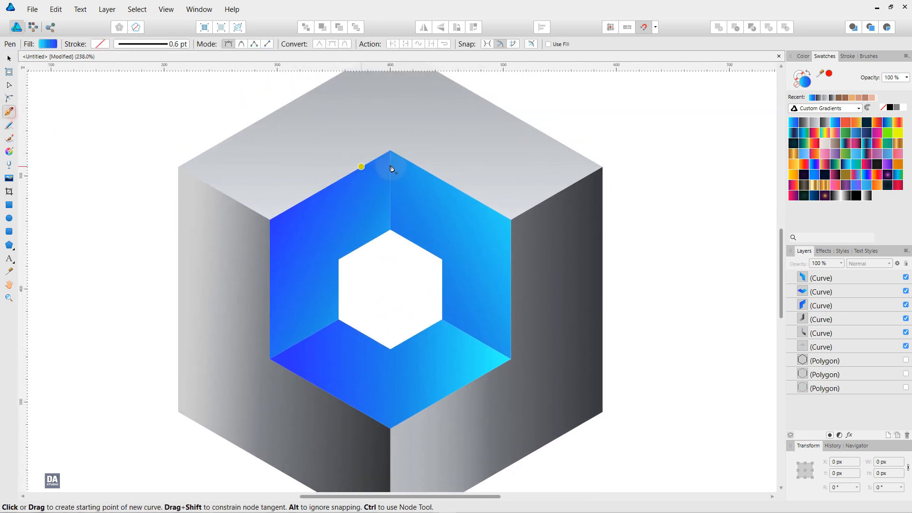
left_click(390, 150)
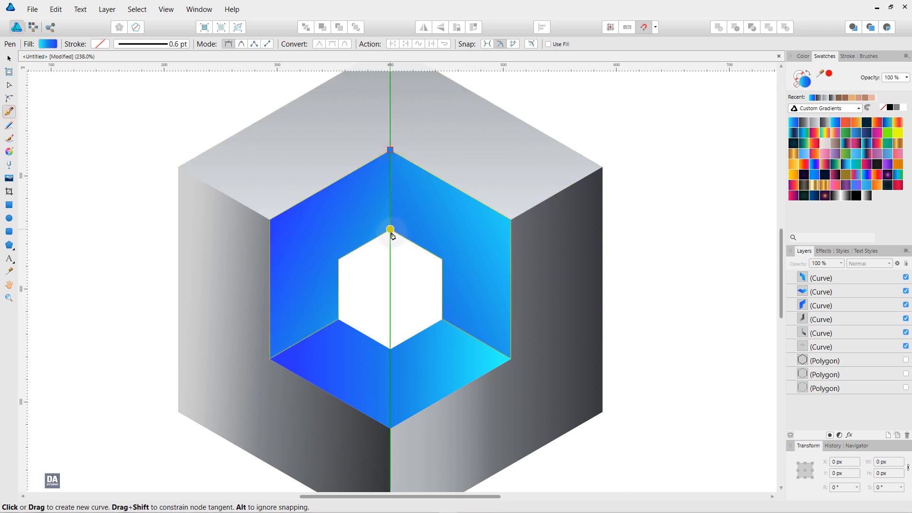
left_click(390, 231)
scroll(360, 252, "up", 3)
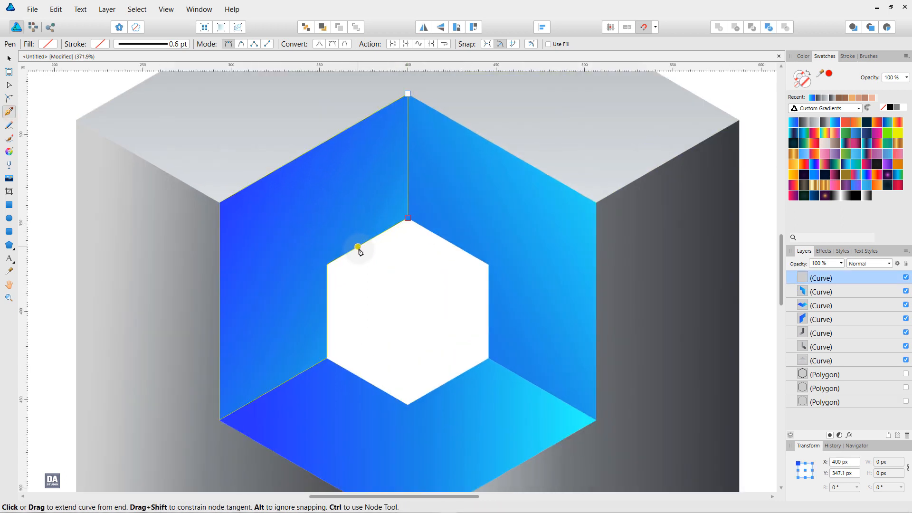
left_click(357, 247)
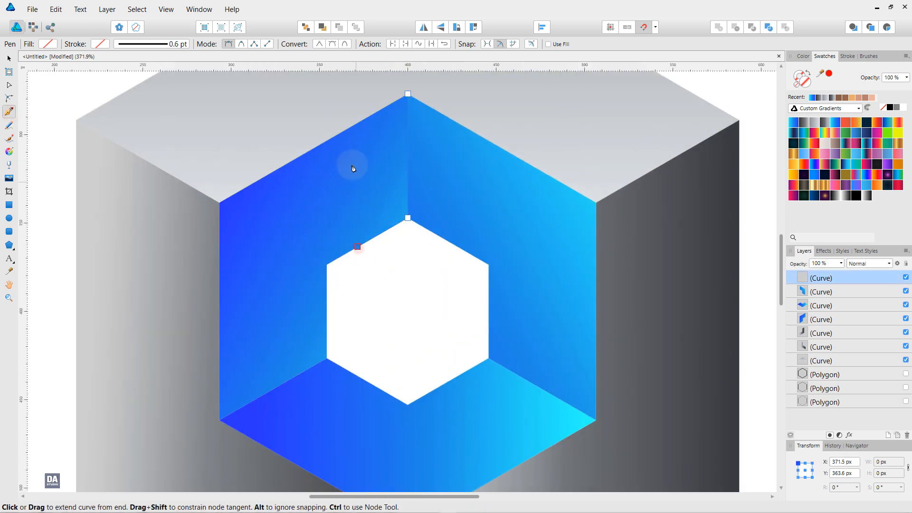
left_click(358, 123)
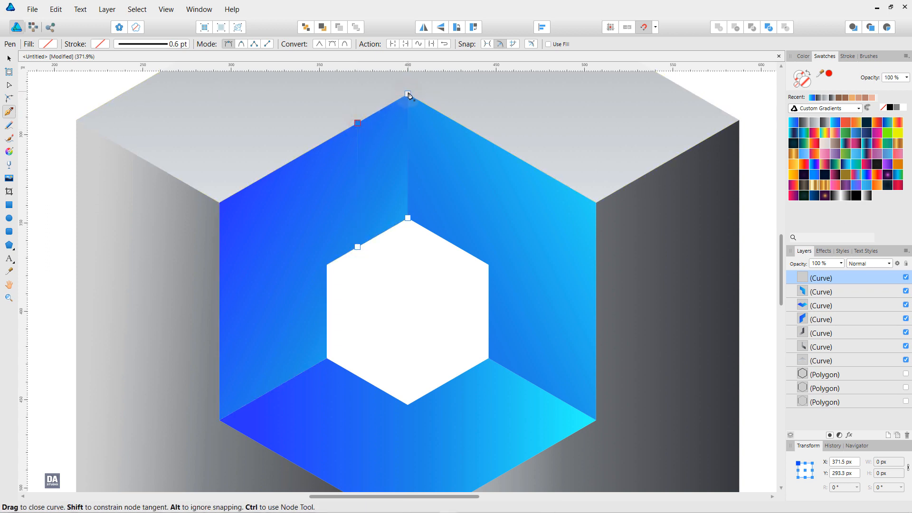
left_click(408, 94)
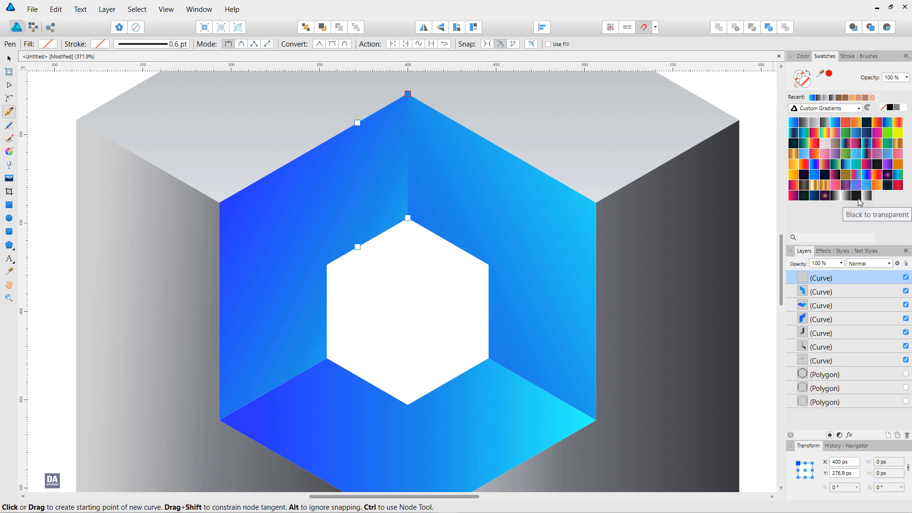
Step: Fill the parallelogram with the Black to transparent gradient, reverse it, and set its midpoint to about 71%
left_click(857, 196)
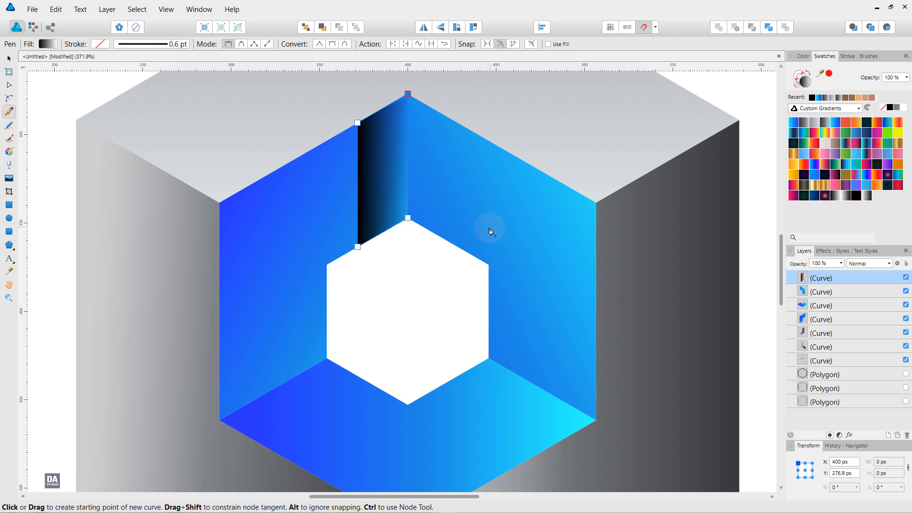
left_click(42, 44)
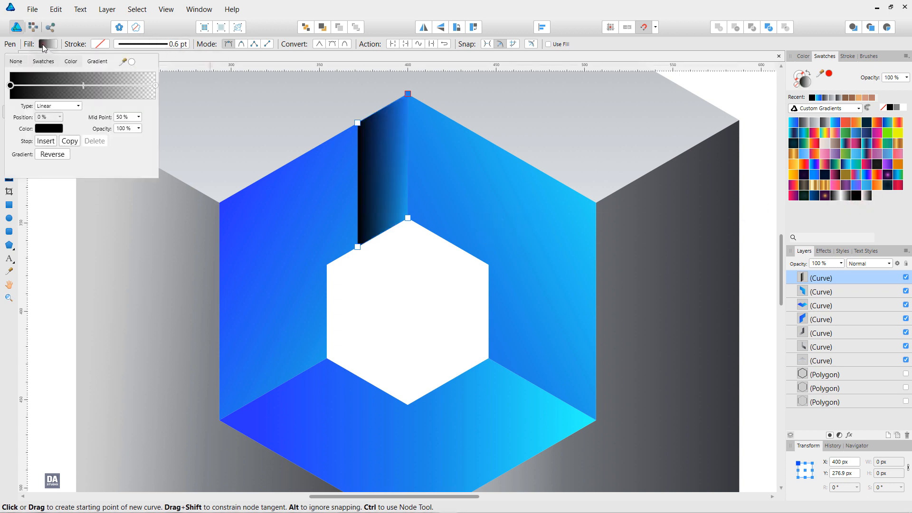
left_click(62, 155)
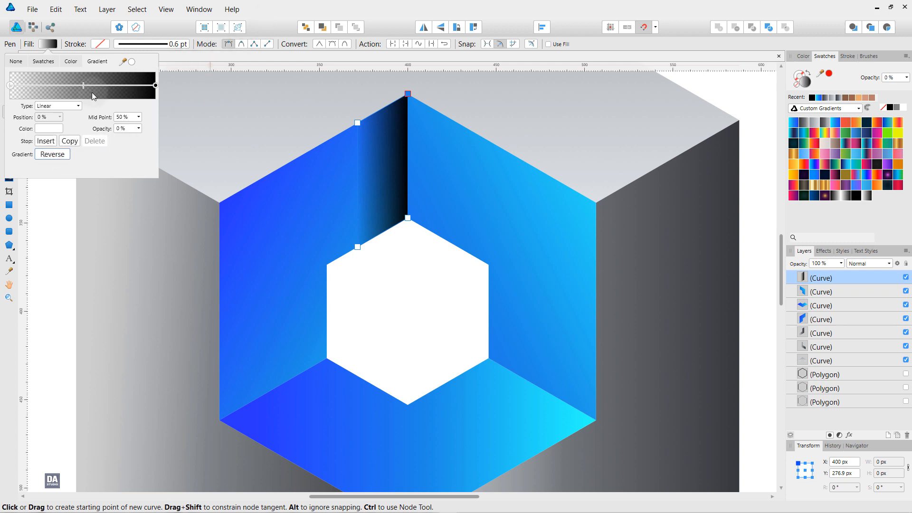
left_click_drag(84, 85, 116, 82)
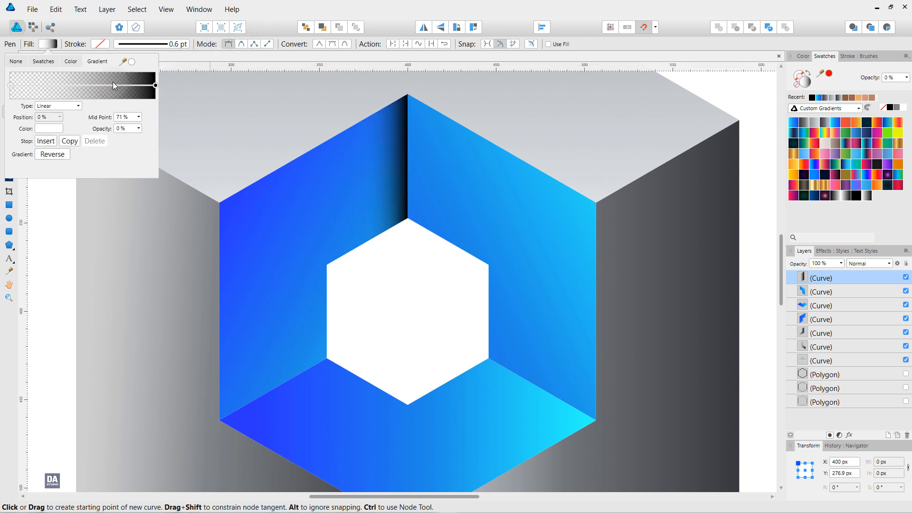
Step: Set the shadow strip's blend mode to Multiply and its opacity to 71%, then deselect it
left_click(868, 264)
left_click(869, 264)
left_click(866, 299)
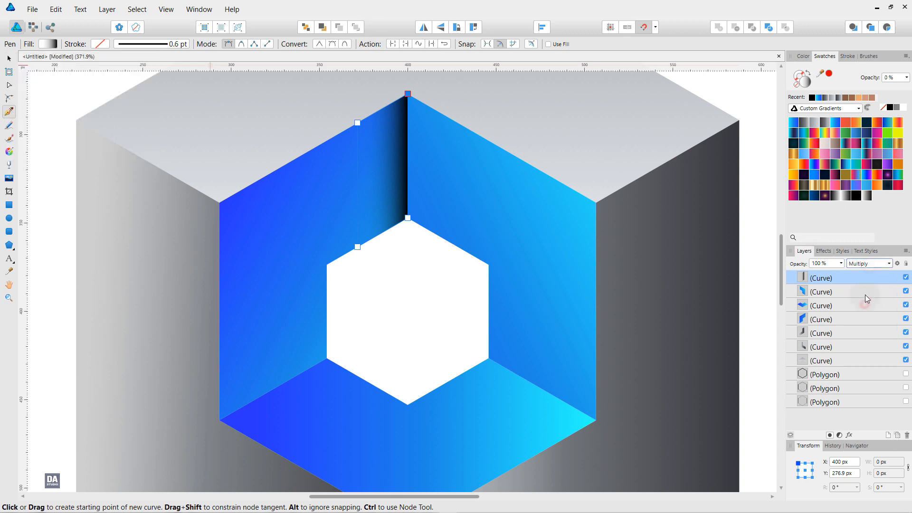
left_click(841, 263)
mouse_move(844, 275)
left_mouse_down()
mouse_move(813, 276)
mouse_move(824, 275)
left_mouse_up()
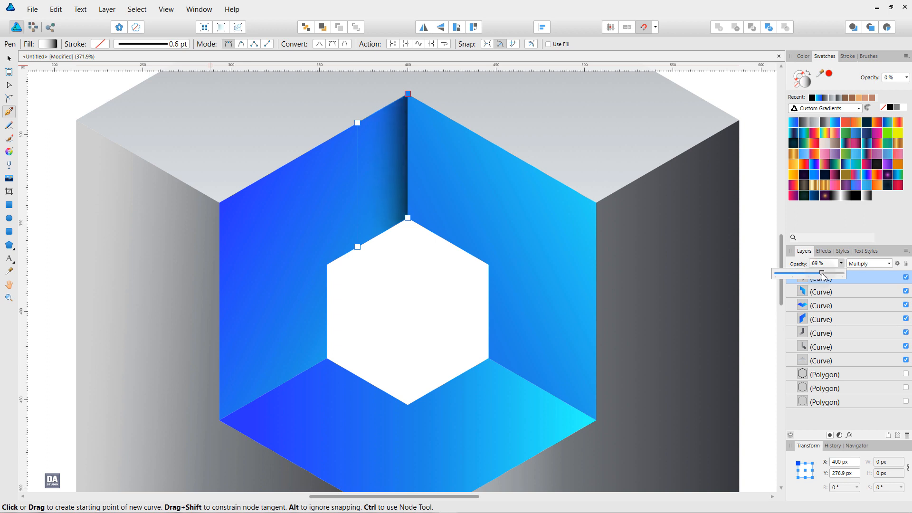
left_click(435, 303)
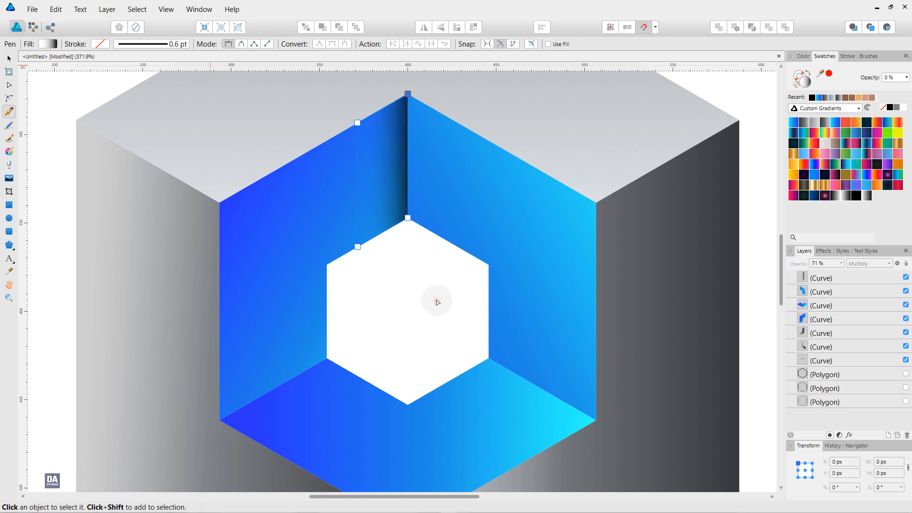
left_click(437, 302)
Step: Duplicate the vertical shadow strip onto the lower part of the left inner chevron
scroll(437, 300, "down", 1)
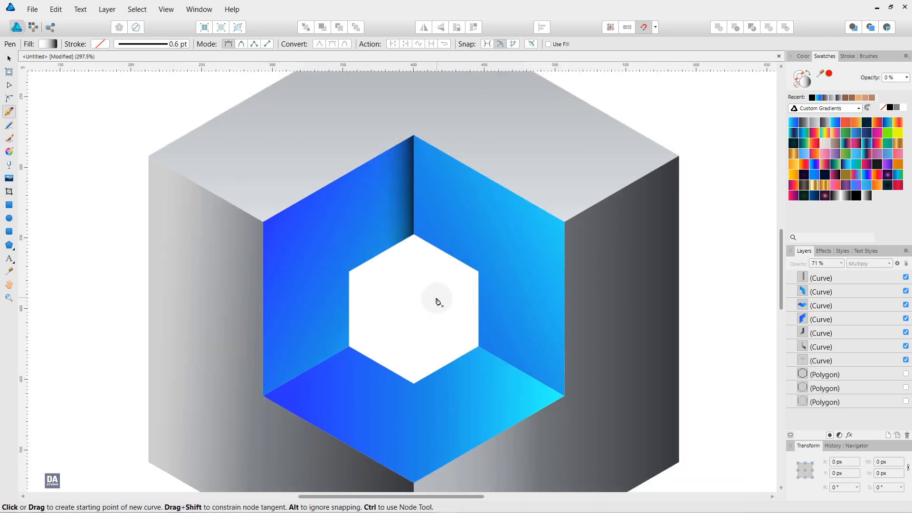
scroll(437, 302, "up", 1)
left_click_drag(401, 318, 389, 287)
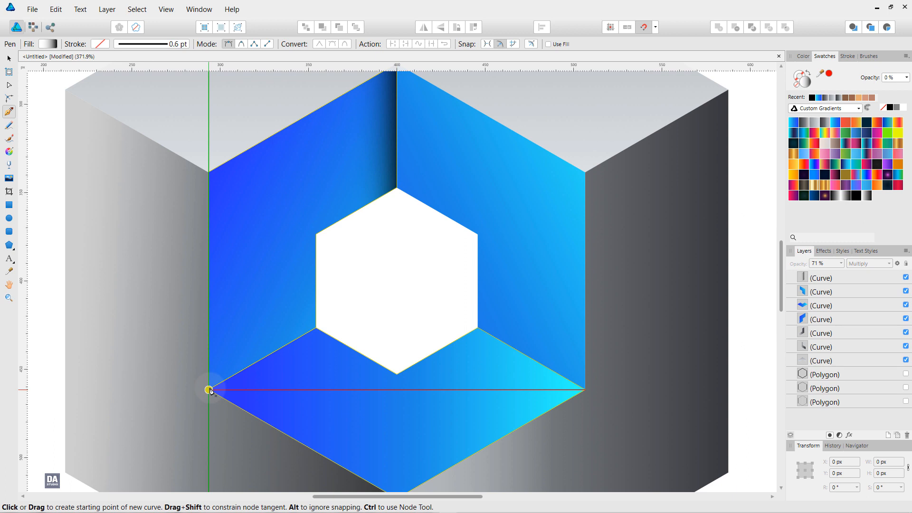
key("v")
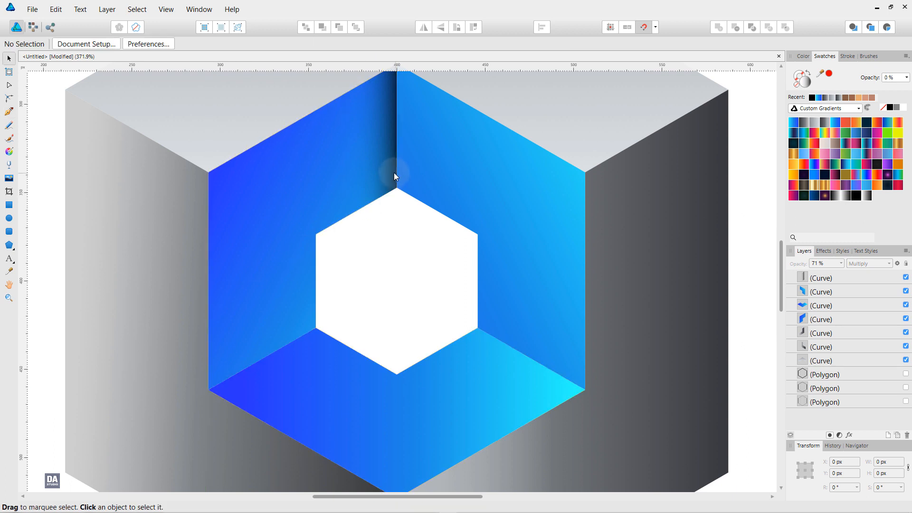
left_click(384, 174)
left_click_drag(383, 175, 307, 311)
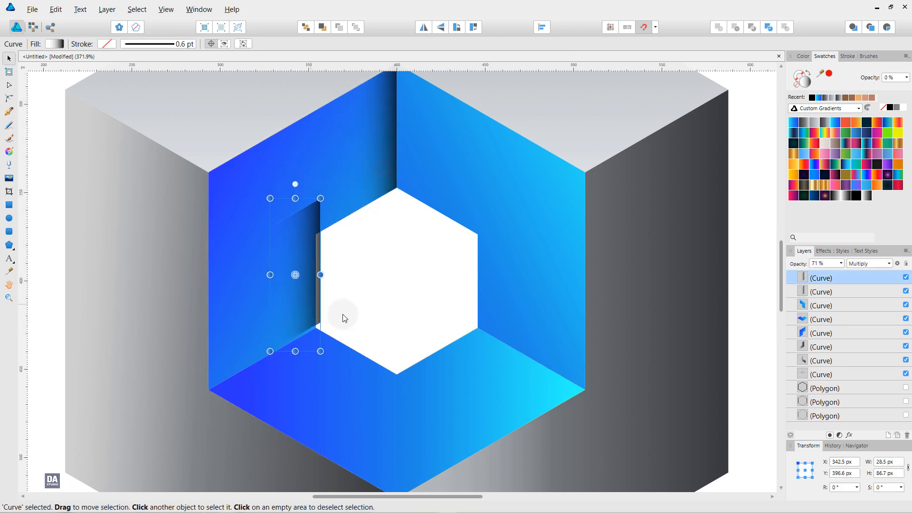
Step: Rotate the copied shadow strip to 120° and align it along the bottom inner chevron's upper-left edge
left_click(840, 488)
type("120")
key("Return")
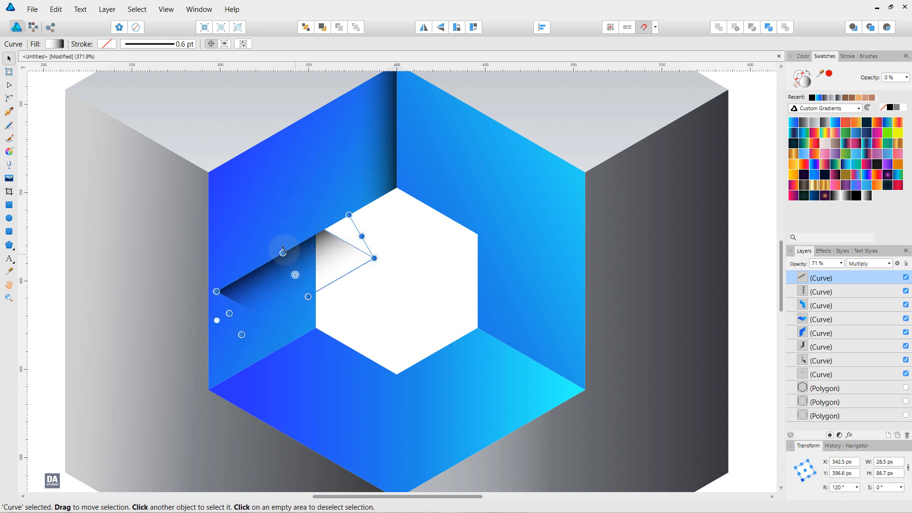
left_click_drag(316, 275, 311, 370)
left_click(397, 327)
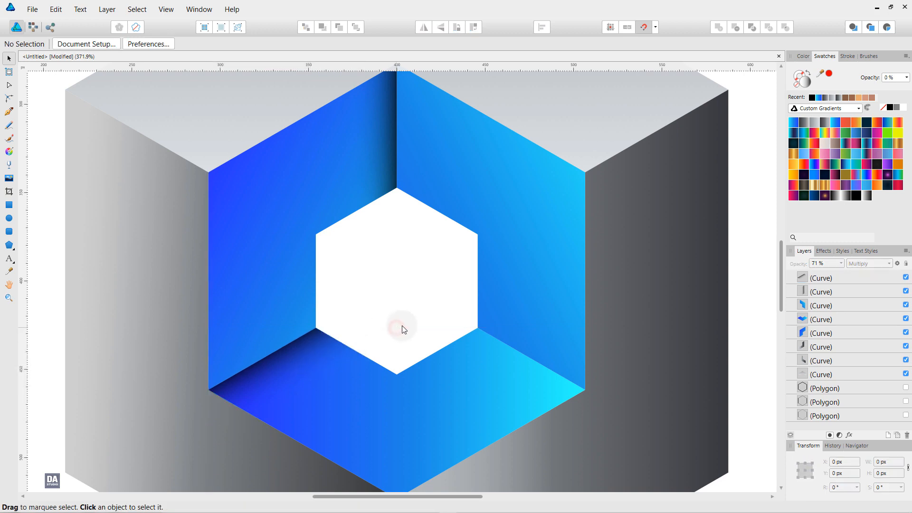
Step: Place a copy of the lower-left shadow strip, rotated to -120°, along the right inner chevron's lower edge
left_click(318, 359)
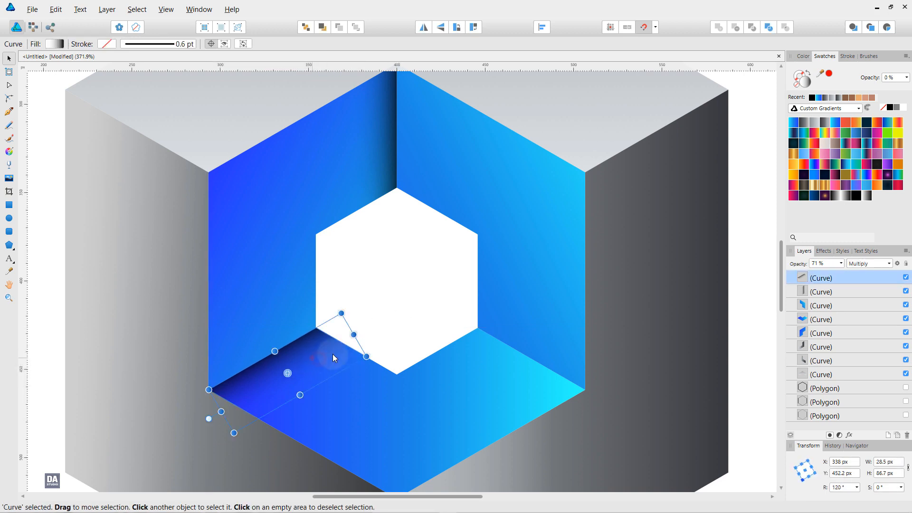
left_click_drag(318, 359, 476, 381)
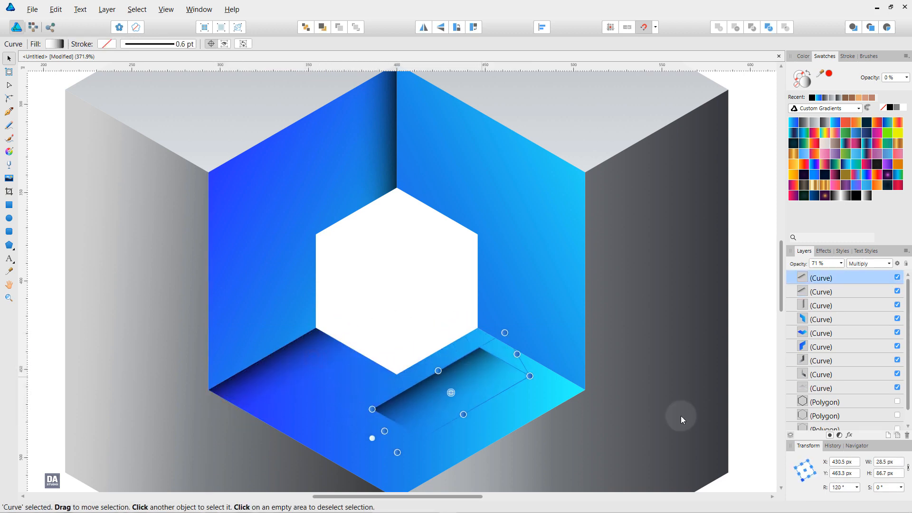
left_click(844, 490)
type("-12")
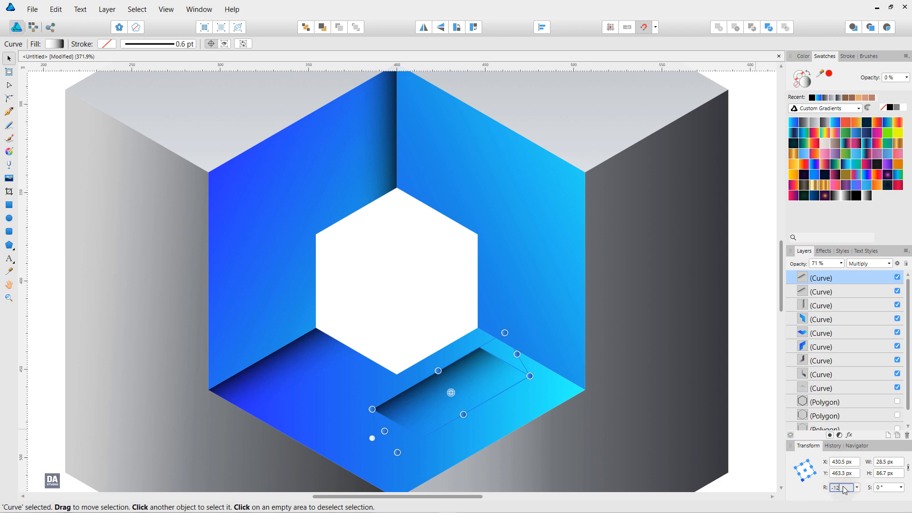
type("0")
key("Return")
left_click_drag(475, 408, 558, 349)
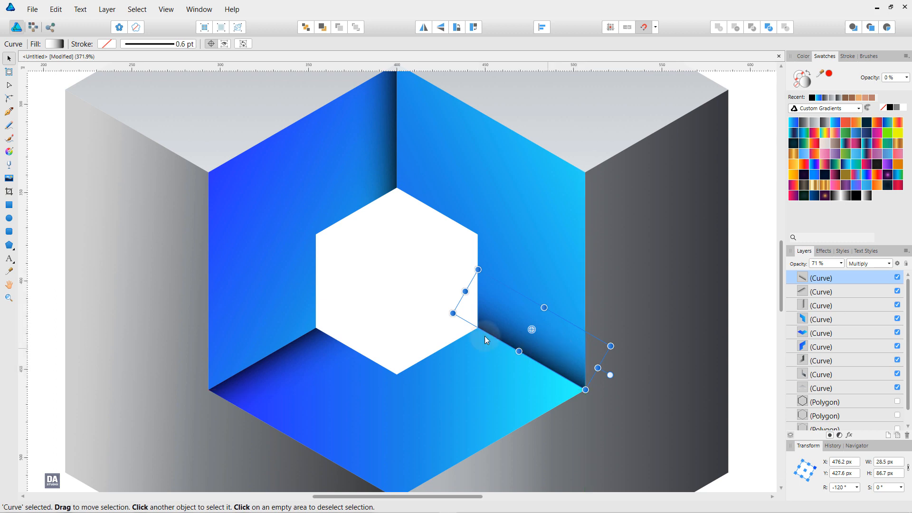
left_click(424, 316)
Step: Draw a straight white-stroked Pen line along the edge between the top and left outer chevrons, ending at the blue hexagon's upper-left corner
scroll(424, 318, "down", 2)
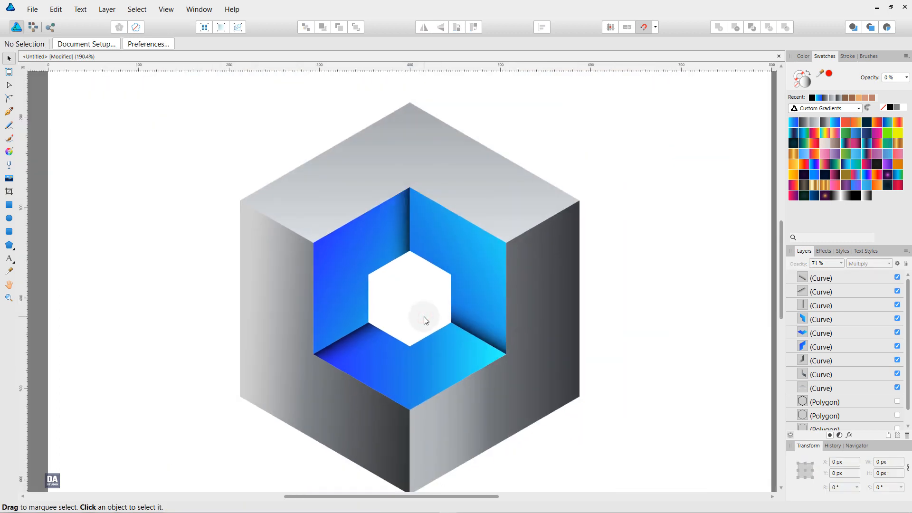
key("space")
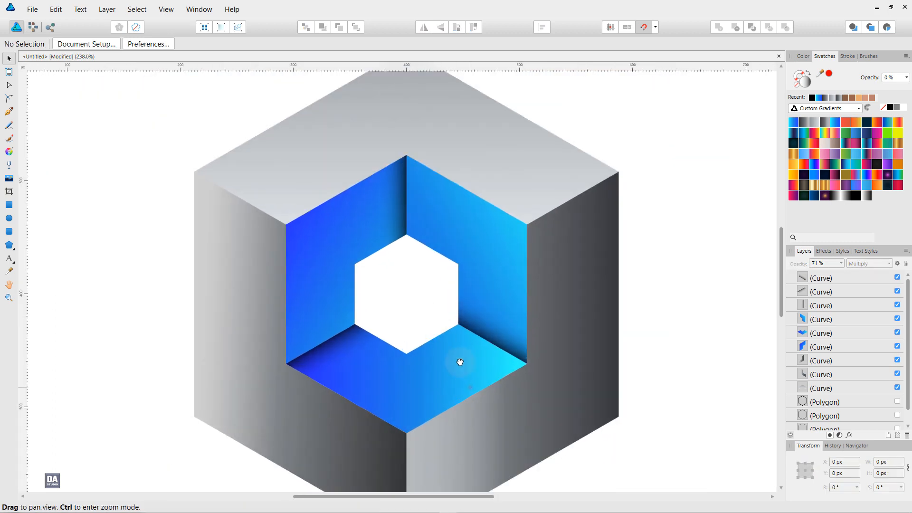
left_click_drag(470, 388, 441, 306)
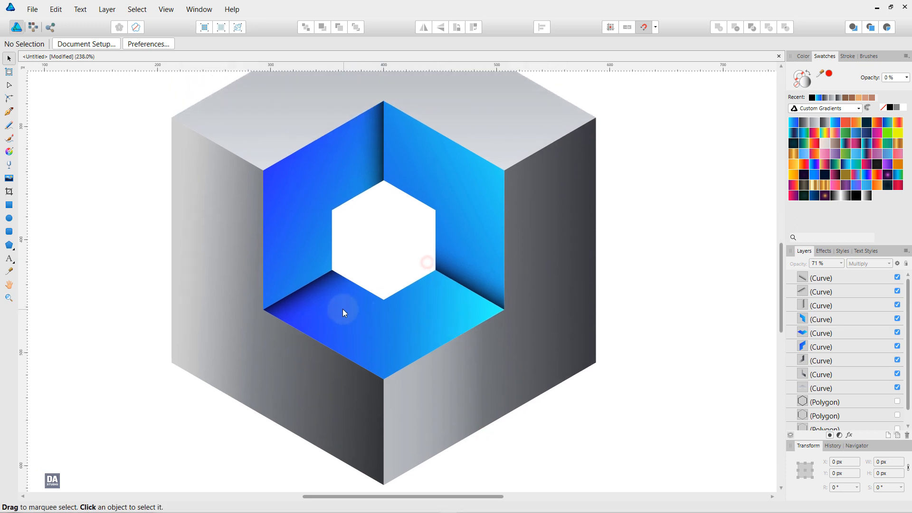
key("space")
left_click_drag(347, 188, 338, 253)
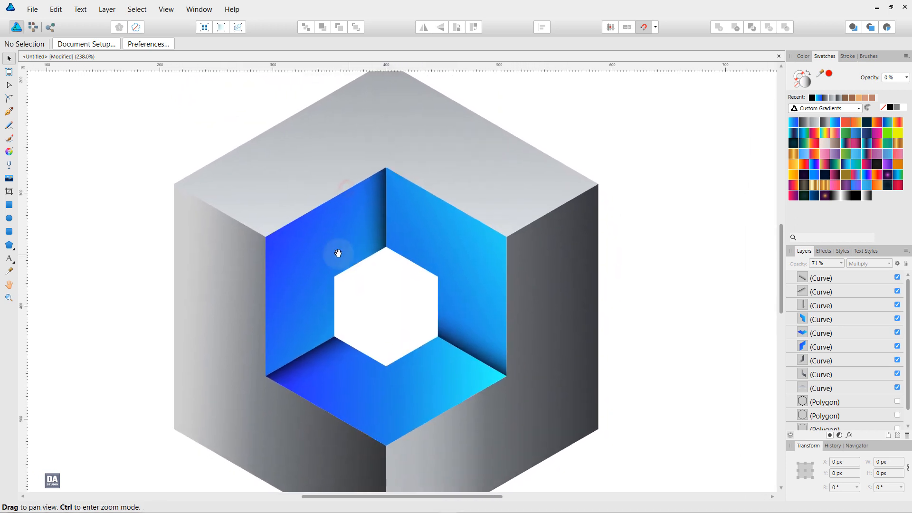
left_click(9, 112)
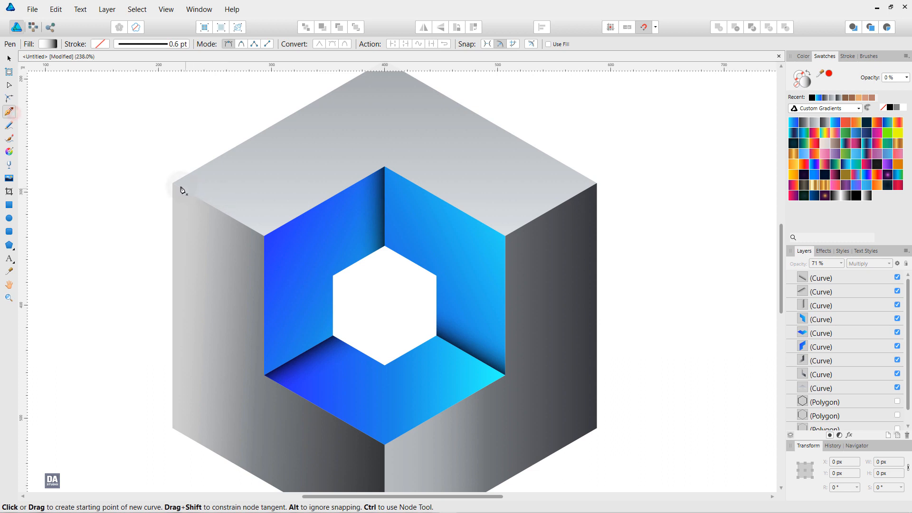
left_click(150, 166, "ctrl")
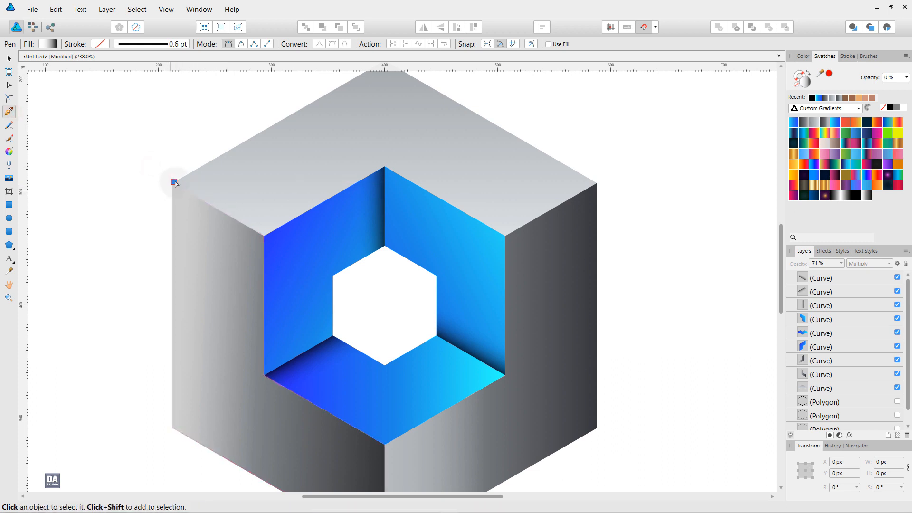
left_click(172, 183)
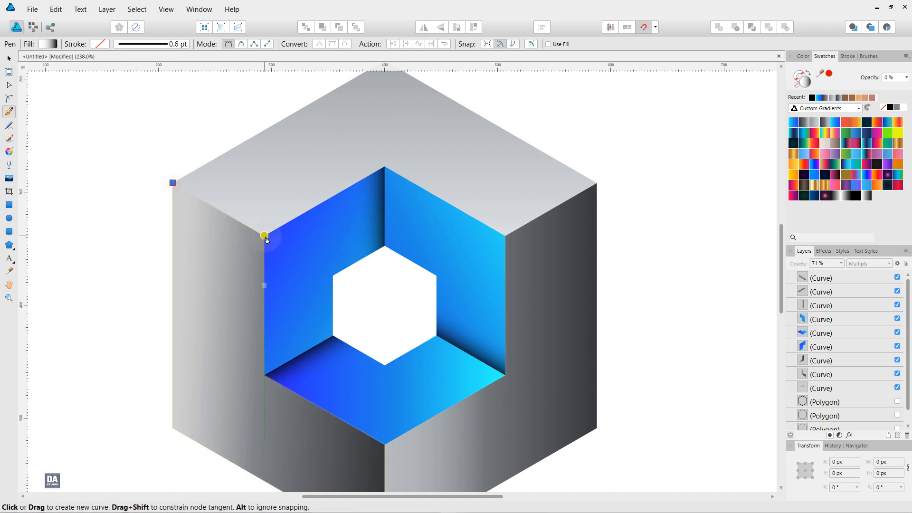
left_click(265, 236)
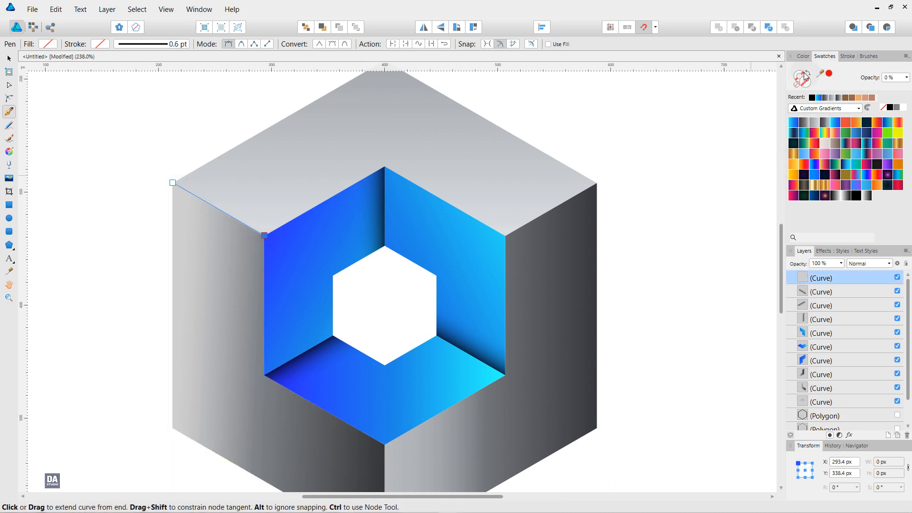
left_click(906, 109)
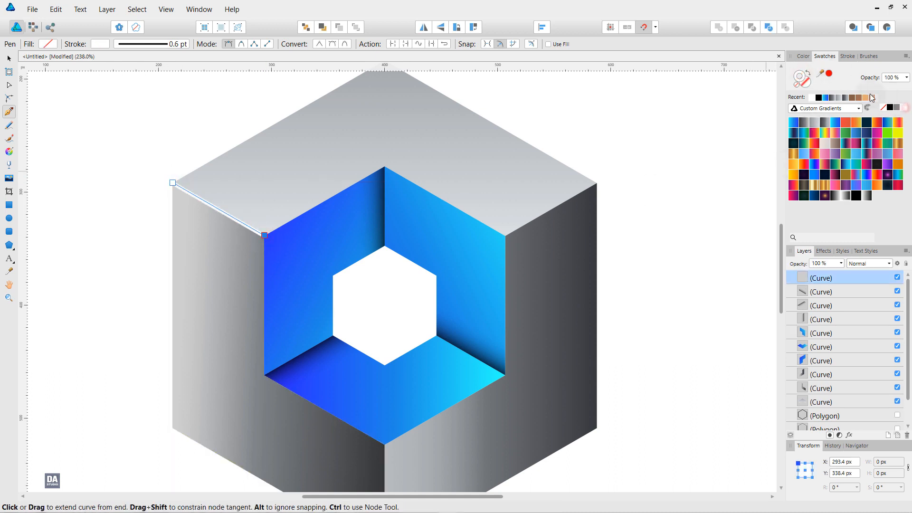
Step: Shape the white line's stroke pressure profile so it tapers at both ends and stays thickest in the middle
left_click(848, 56)
left_click(893, 160)
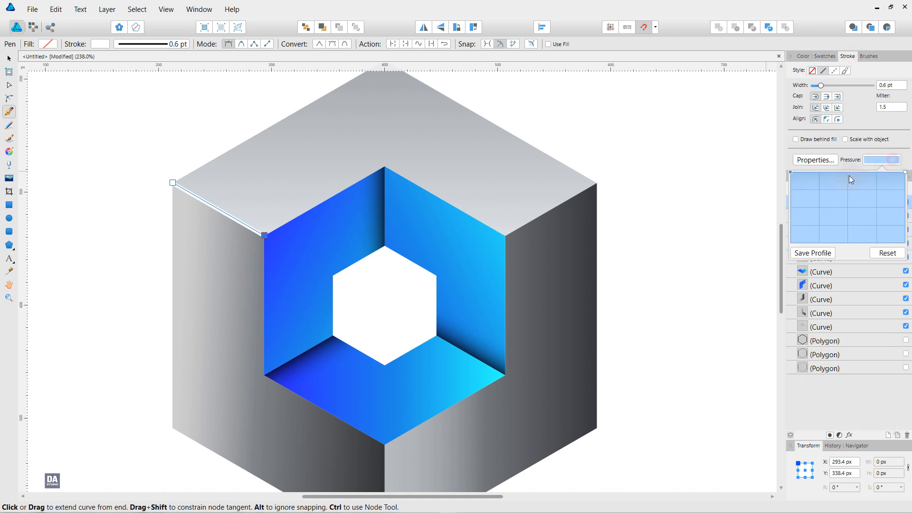
left_click(848, 172)
left_click_drag(790, 172, 791, 261)
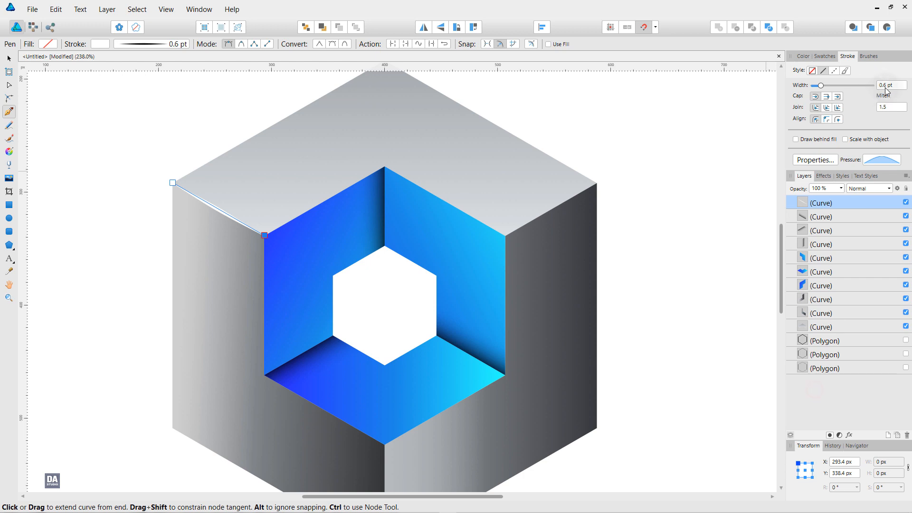
key("ctrl")
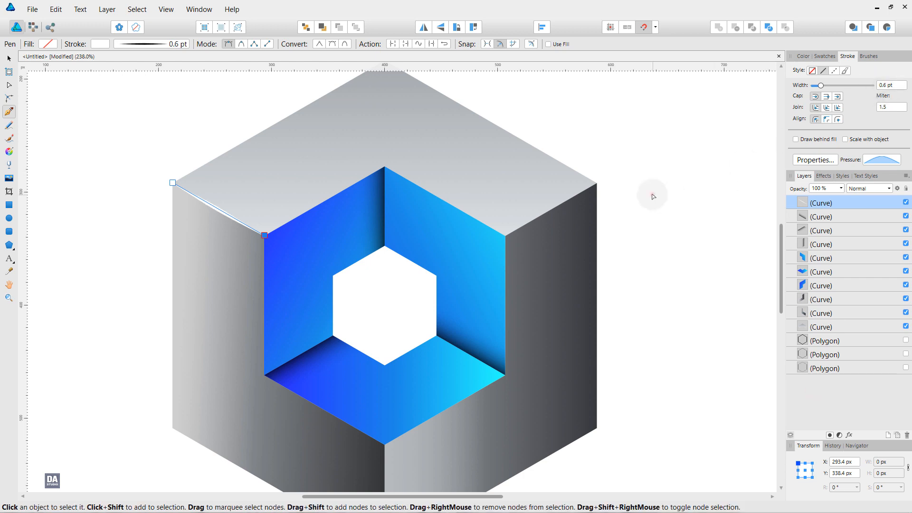
left_click(652, 194, "ctrl")
Step: Draw a tapered white Pen line along the edge between the top and right outer chevrons
scroll(648, 214, "down", 5)
scroll(546, 278, "up", 4)
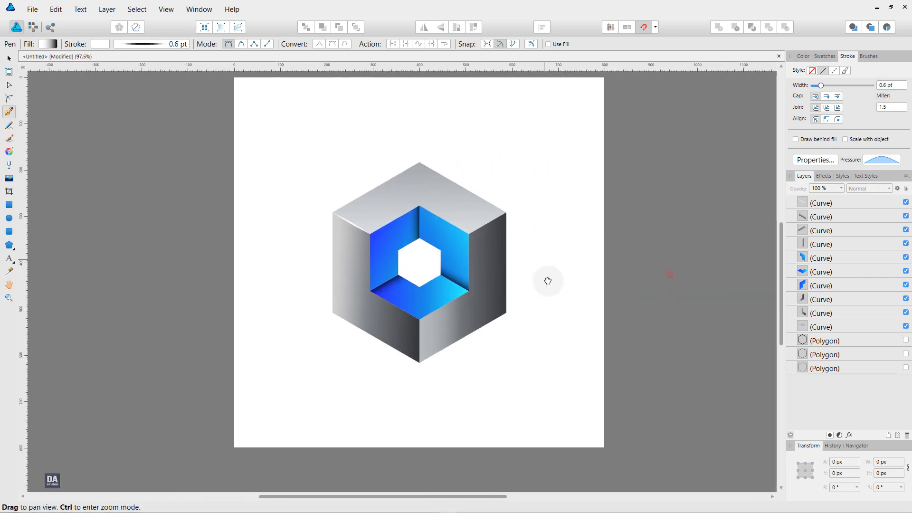
left_click(433, 212)
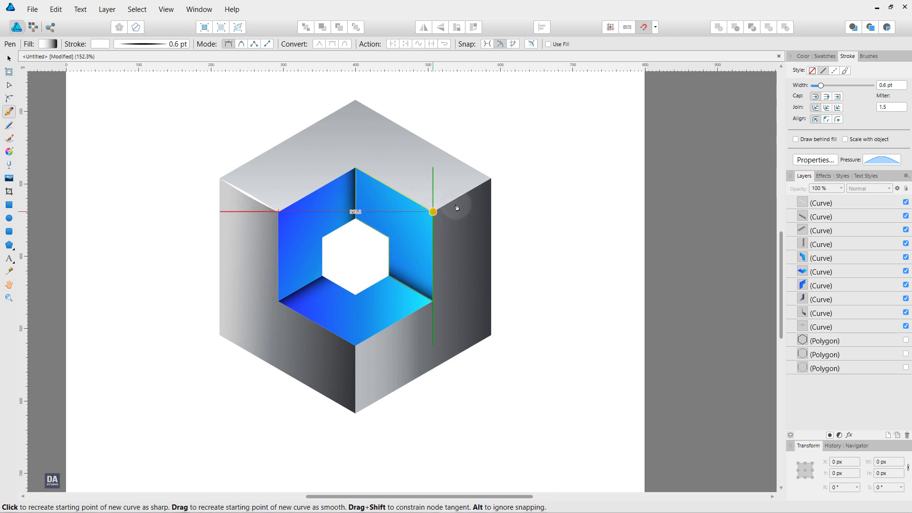
left_click(491, 179)
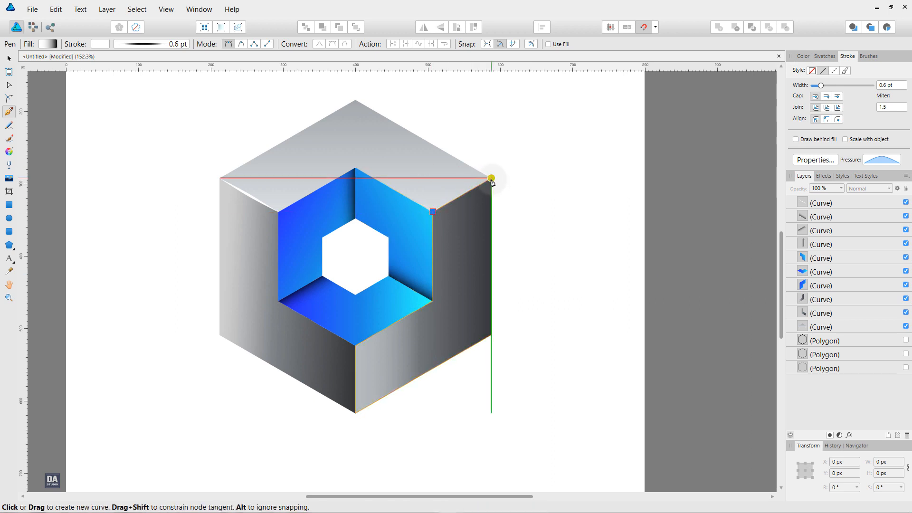
left_click(492, 179)
left_click(535, 207, "ctrl")
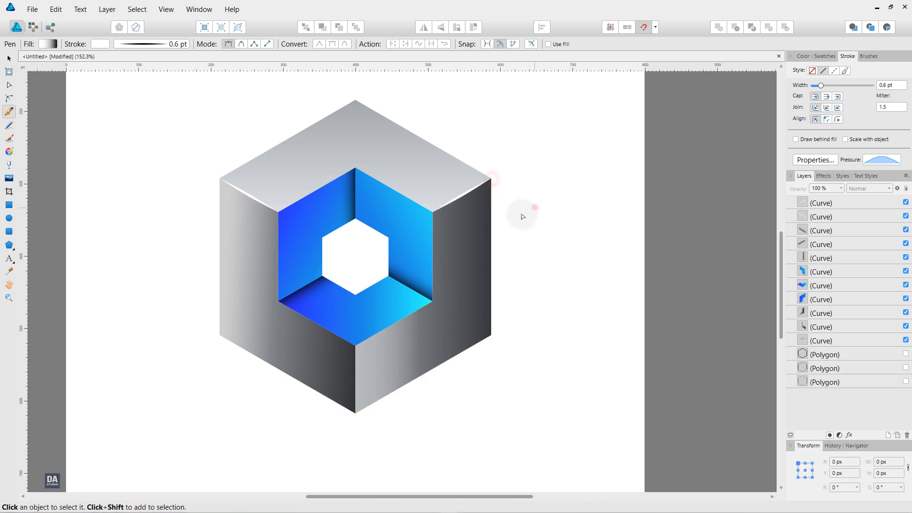
Step: Draw a tapered white vertical line along the lower edge where the left and right outer chevrons meet
left_click(355, 346)
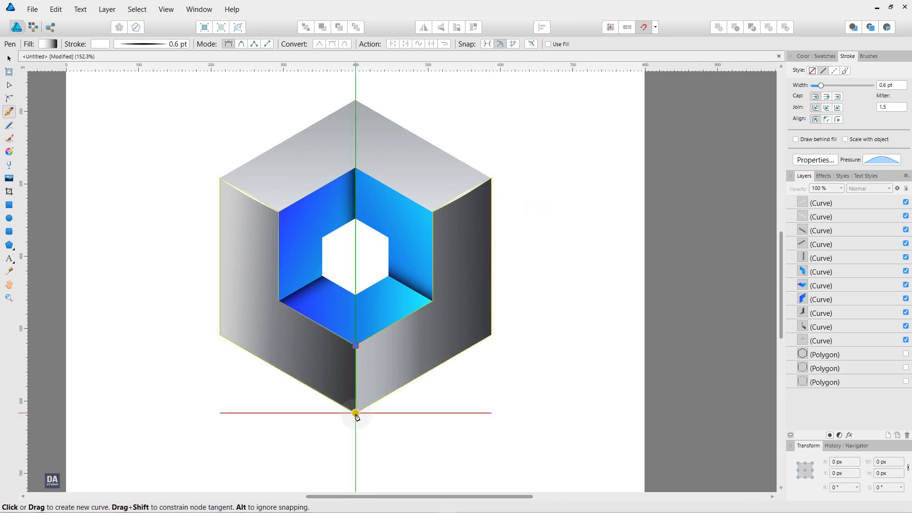
left_click(355, 413)
left_click(438, 403, "ctrl")
Step: Draw a two-segment white highlight along the blue hexagon's left and lower-left edges, ending at its bottom corner
scroll(357, 313, "up", 1)
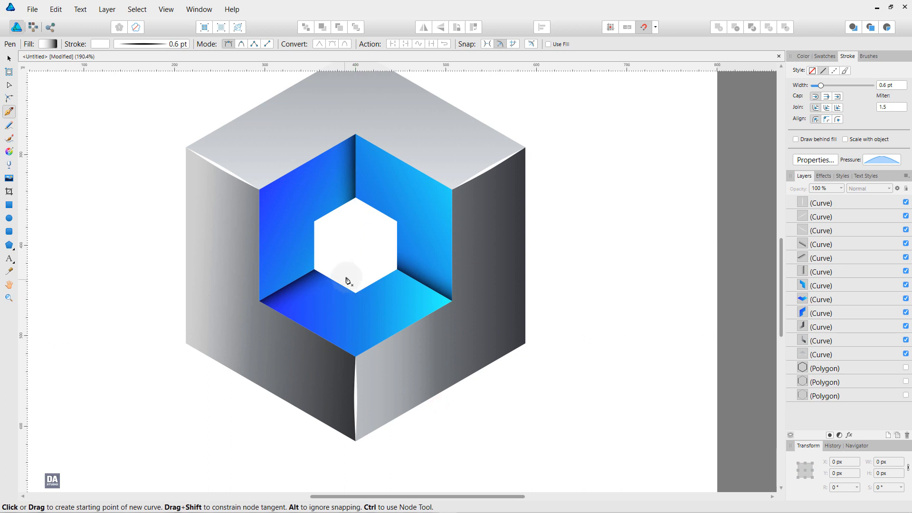
scroll(347, 280, "up", 1)
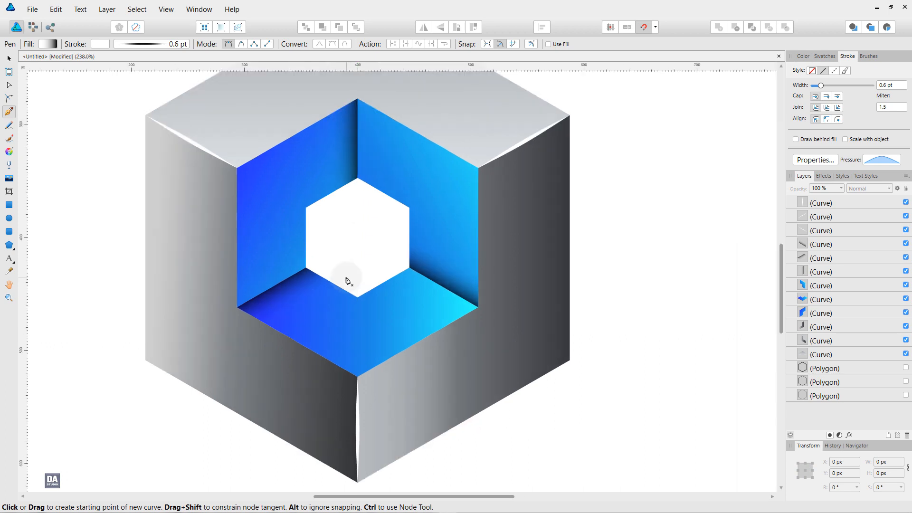
left_click(237, 168)
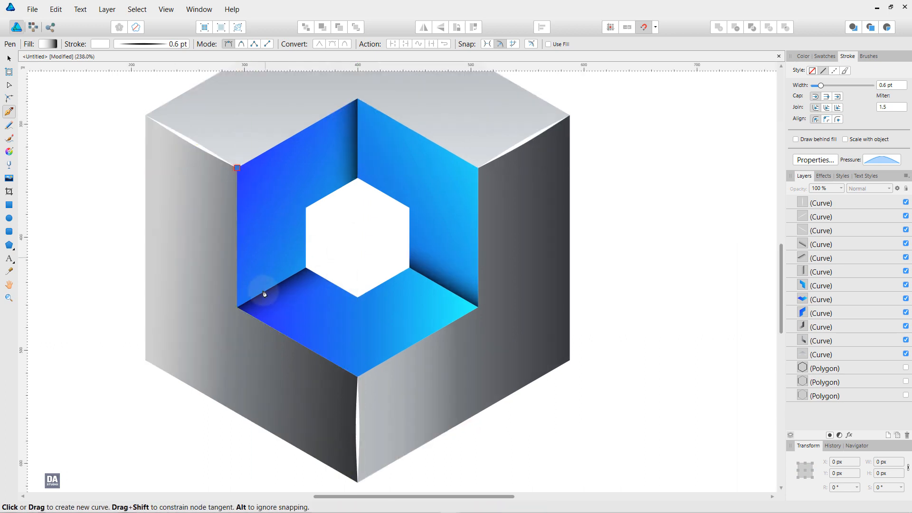
left_click(237, 307)
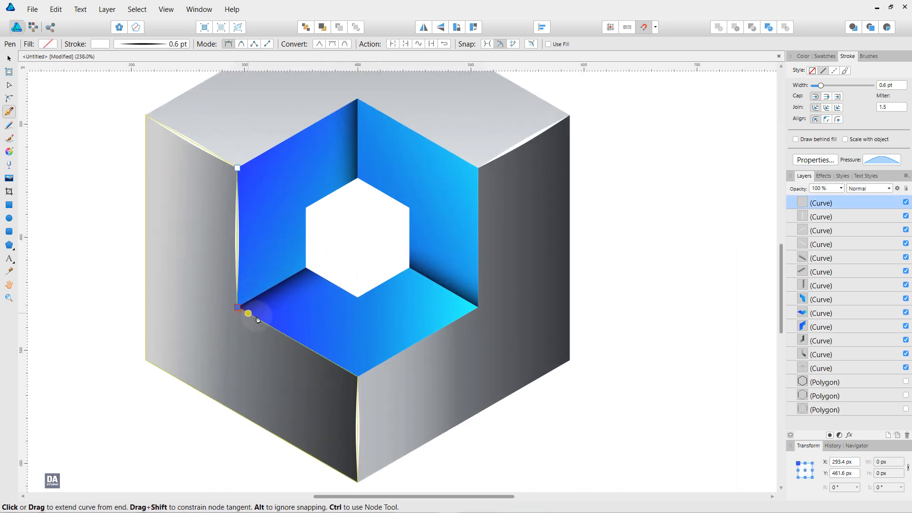
left_click(358, 377)
key("ctrl+d")
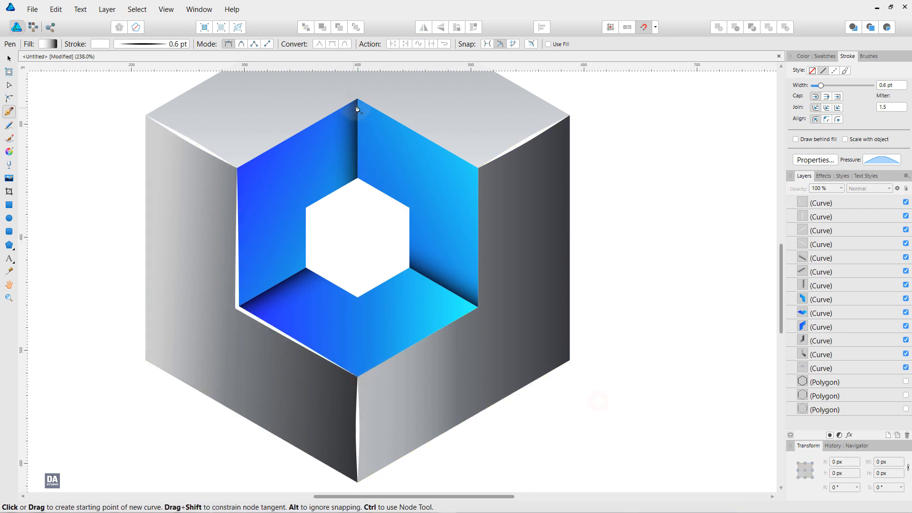
Step: Draw a two-segment white highlight along the blue hexagon's two upper edges, from its upper-left to its upper-right corner
left_click(238, 169)
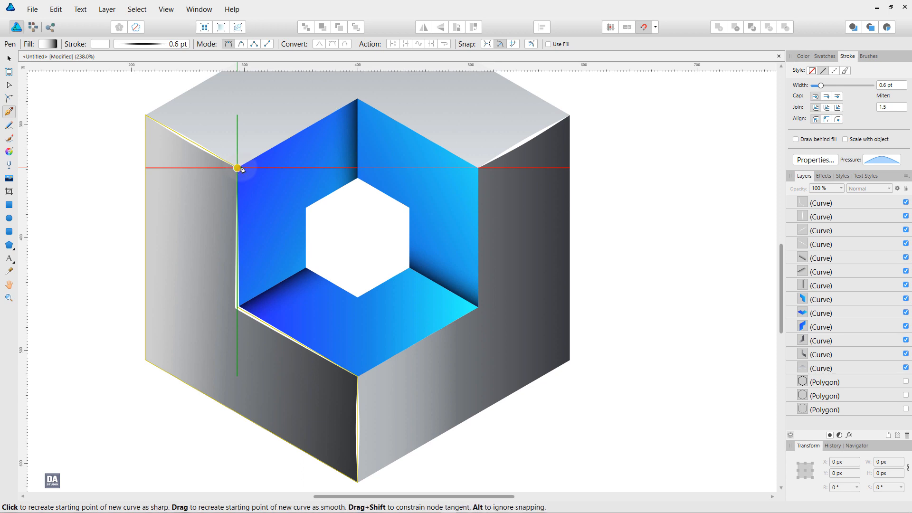
left_click(359, 100)
left_click(483, 169)
left_click(644, 217, "ctrl")
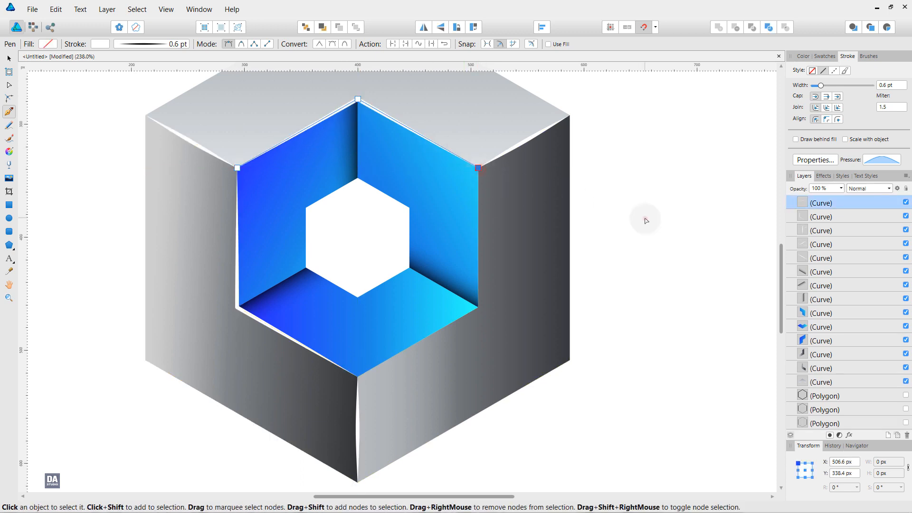
Step: Draw a two-segment white highlight along the blue hexagon's right and lower-right edges, ending at its bottom corner
left_click(479, 168)
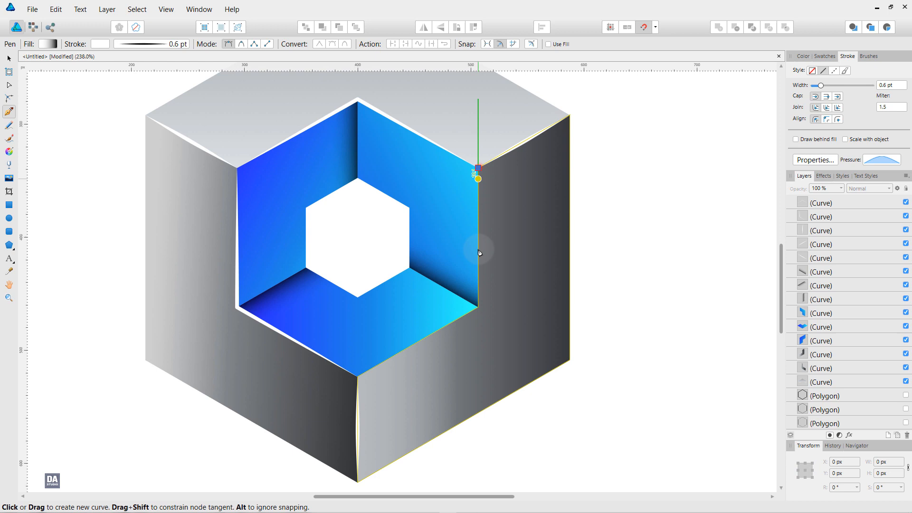
left_click(478, 307)
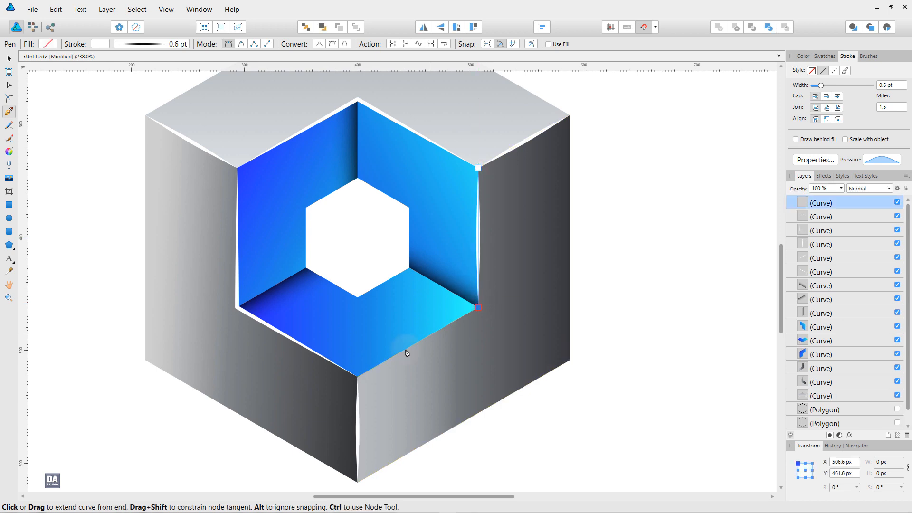
left_click(358, 378)
left_click(637, 310, "ctrl")
Step: Draw a closed triangle through the outer hexagon's bottom, lower-right and lower-left corners and fill it with black
scroll(607, 278, "down", 3)
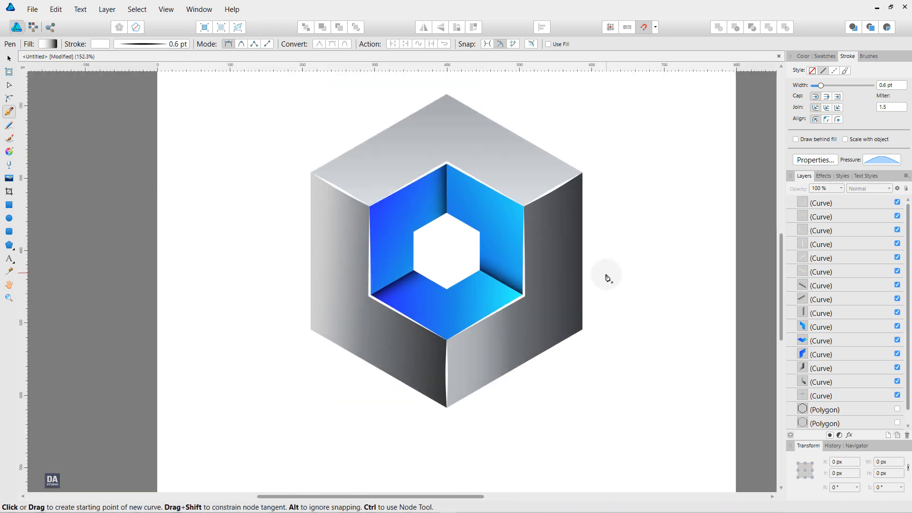
scroll(606, 278, "down", 1)
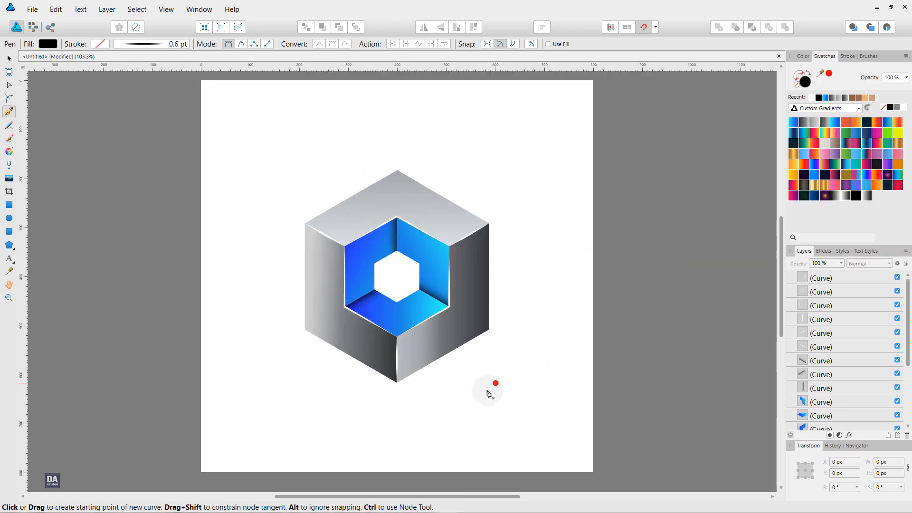
left_click(398, 382)
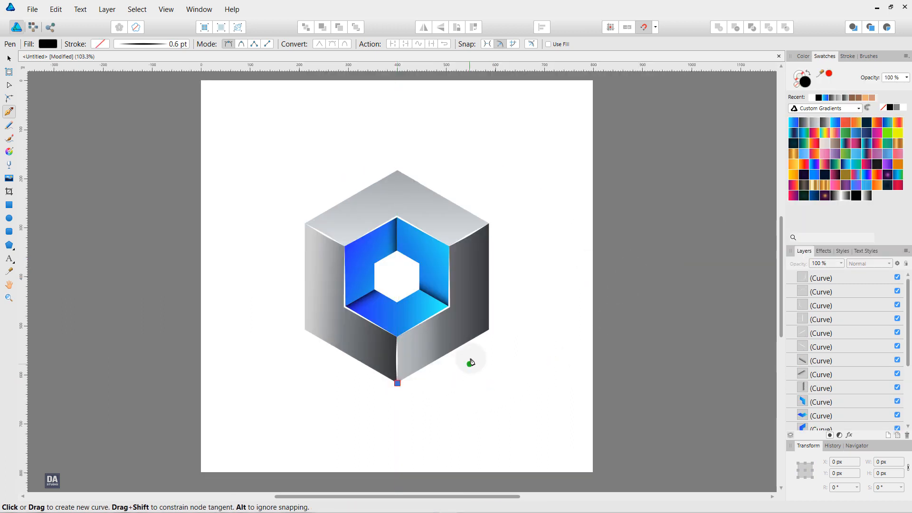
left_click(489, 330)
left_click(306, 329)
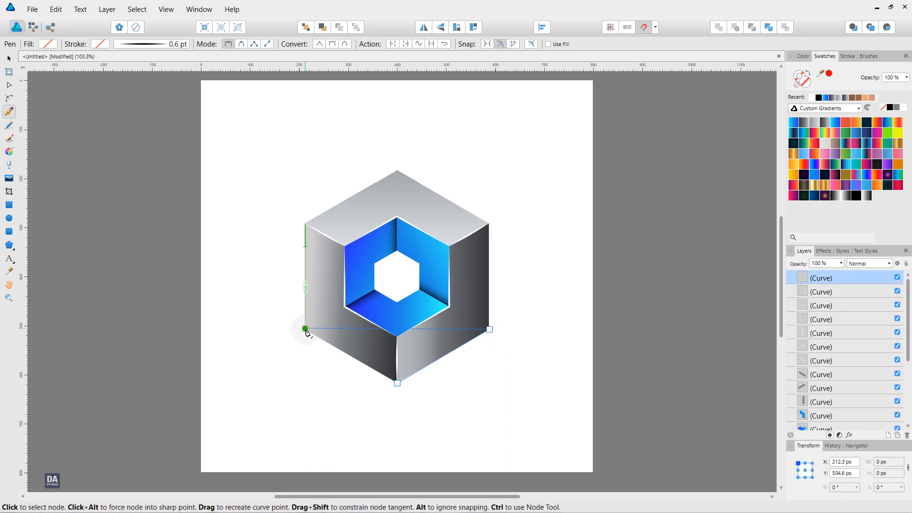
left_click(398, 384)
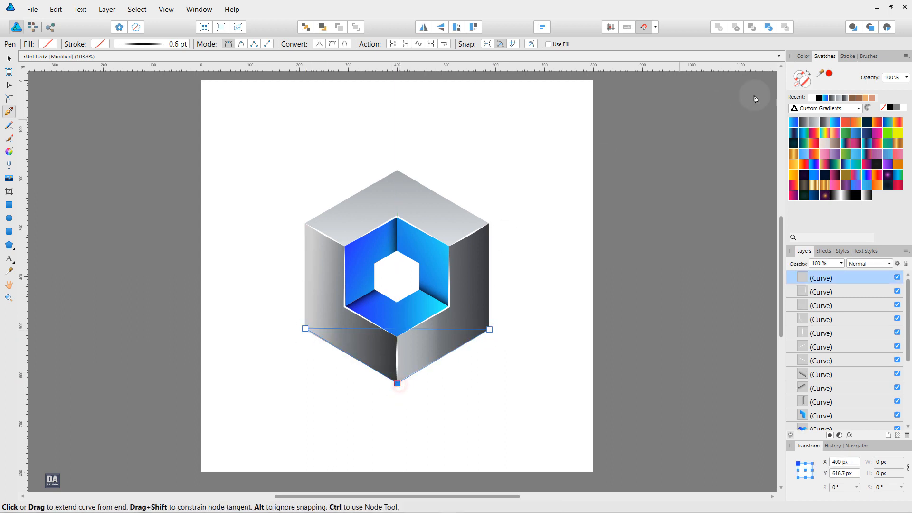
left_click(892, 109)
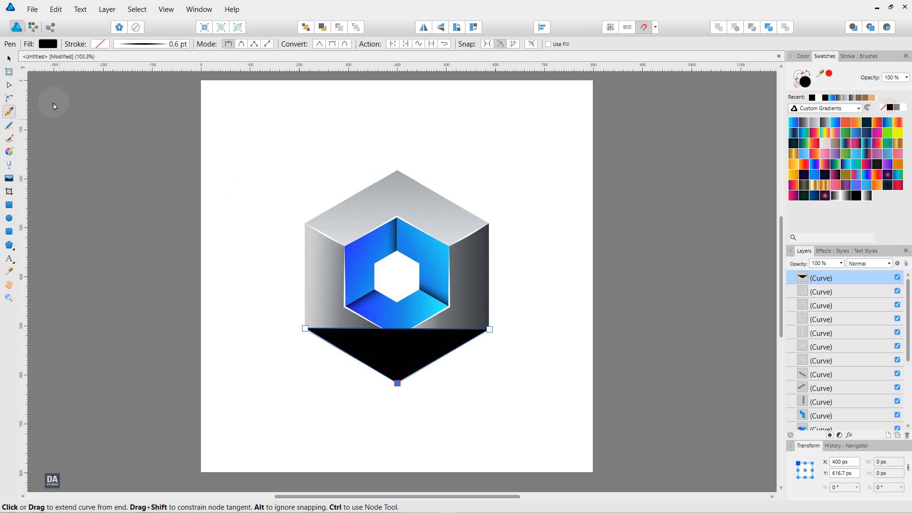
Step: Enlarge the black triangle around its center to about 407.5 × 121.7 px and apply a 15.4 px Gaussian Blur
key("v")
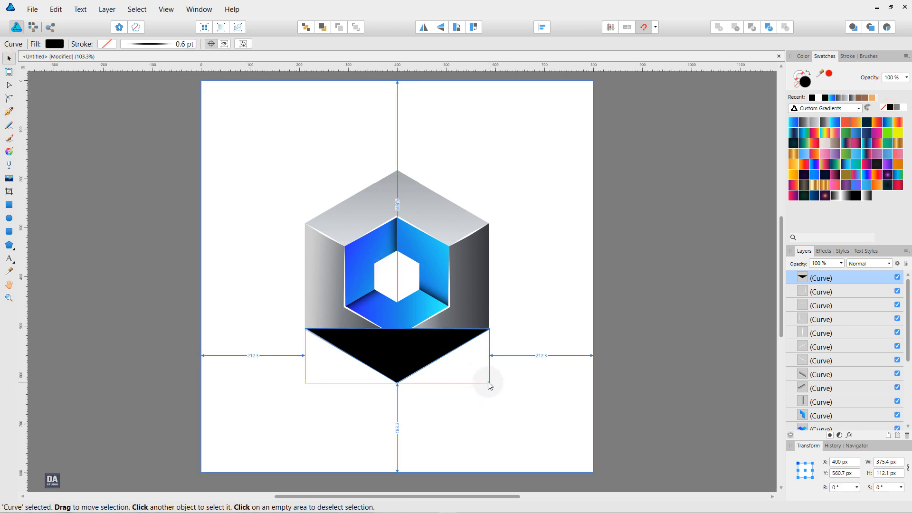
left_click_drag(489, 383, 497, 386)
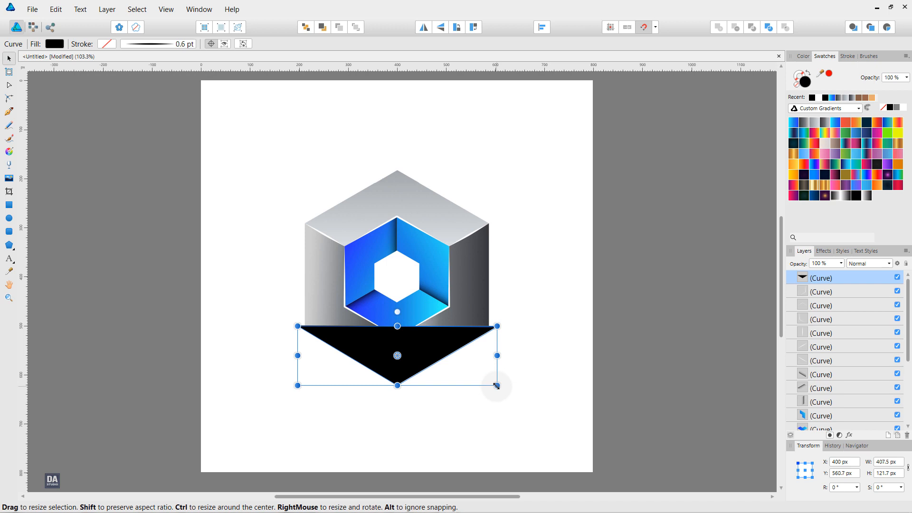
left_click(850, 435)
left_click_drag(470, 126, 657, 161)
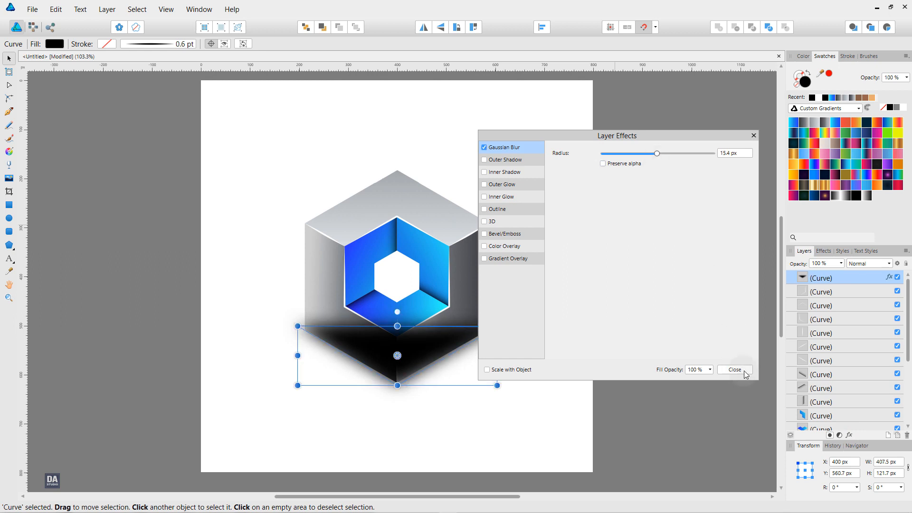
left_click(736, 370)
Step: Send the blurred black triangle behind all other shapes and deselect it
right_click(473, 339)
mouse_move(539, 219)
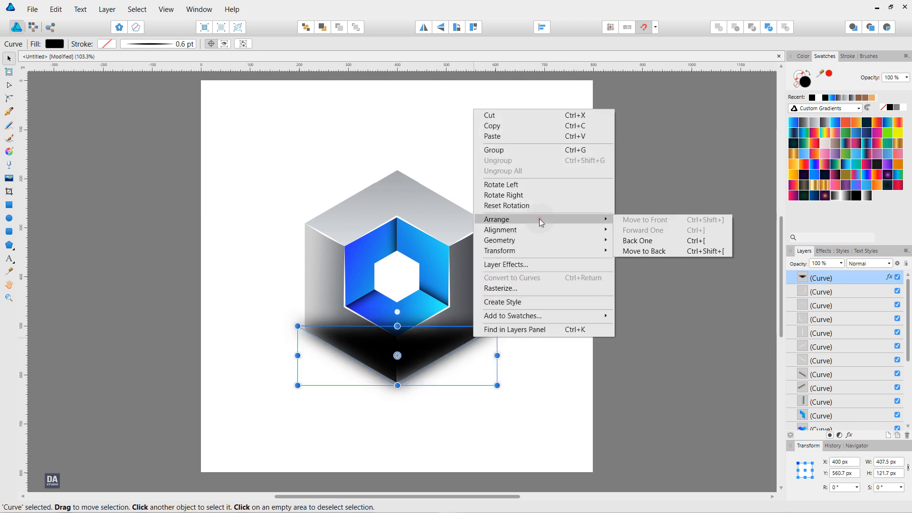
left_click(659, 250)
left_click(569, 304)
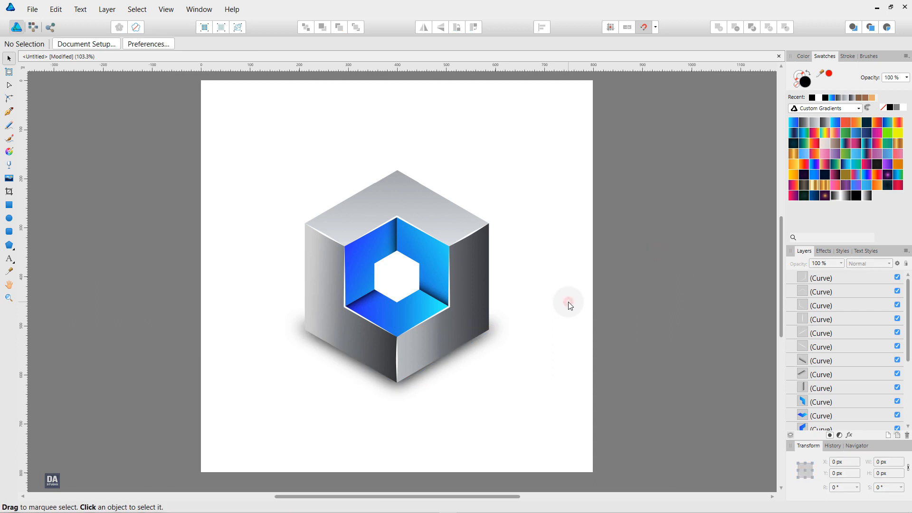
Step: Set the opacity of the blurred shadow beneath the hexagon to 50% and deselect it
scroll(571, 306, "down", 2)
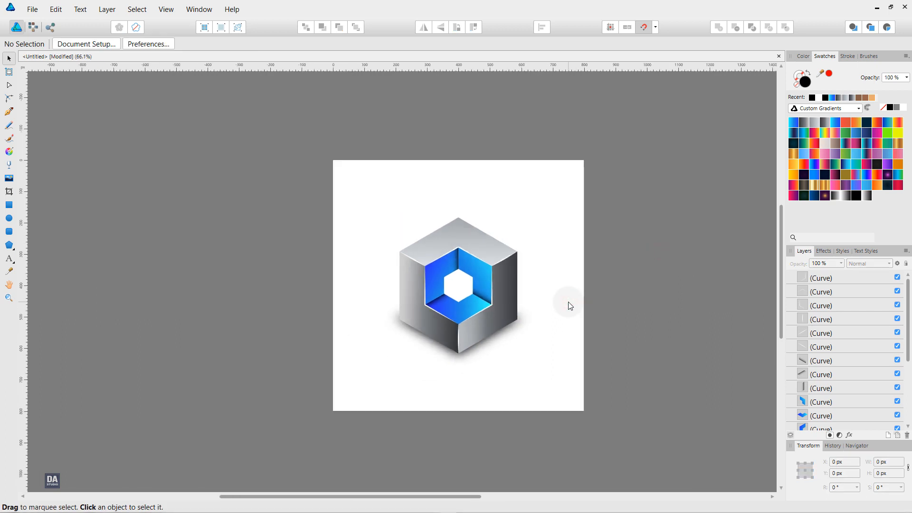
scroll(571, 306, "up", 2)
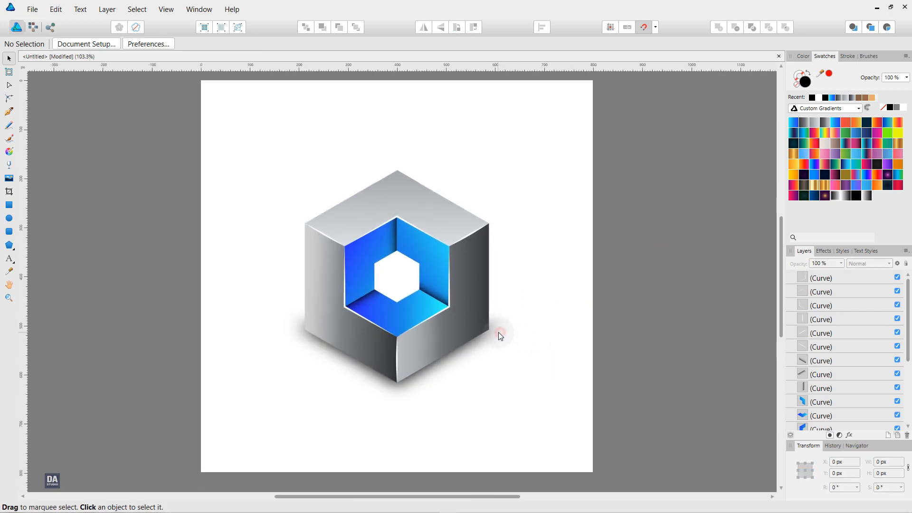
left_click(499, 333)
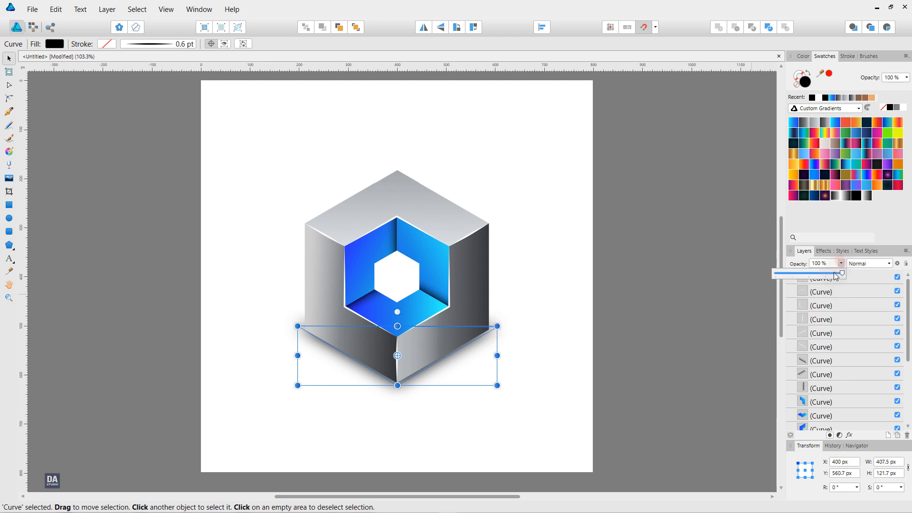
left_click_drag(836, 274, 814, 273)
left_click(663, 298)
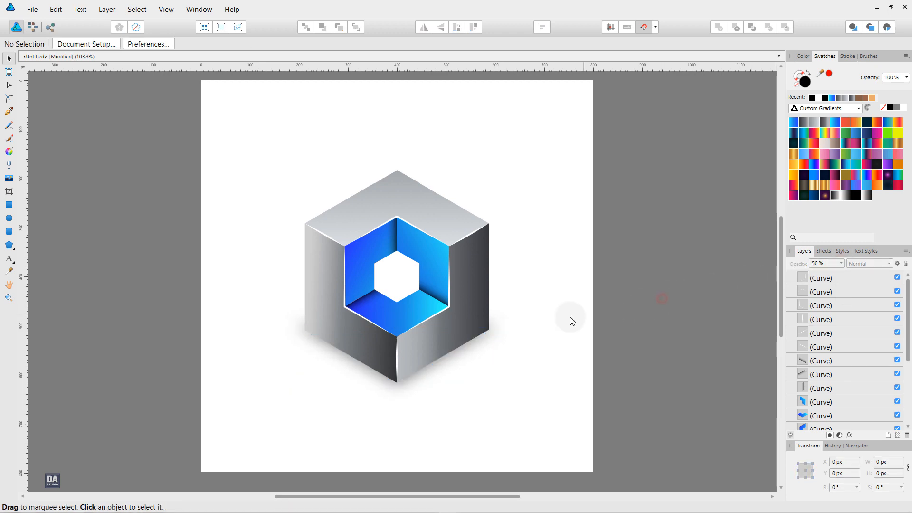
scroll(572, 325, "down", 2)
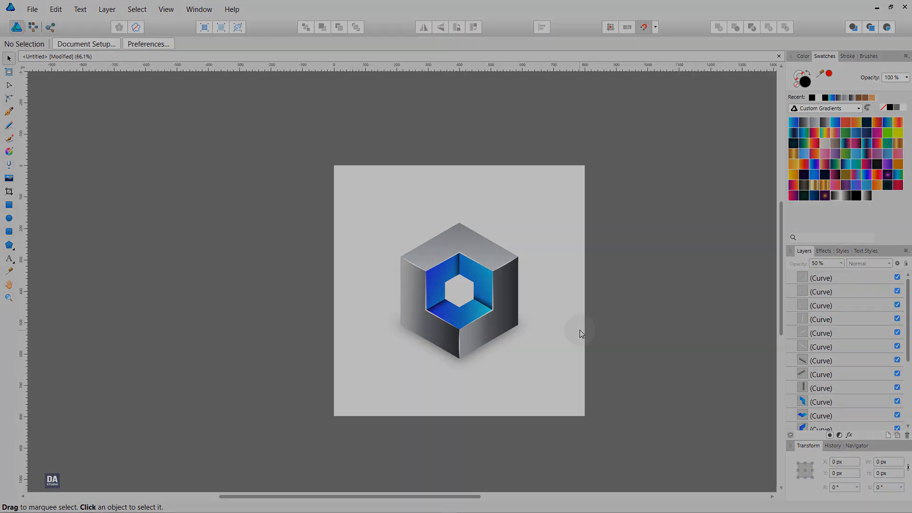